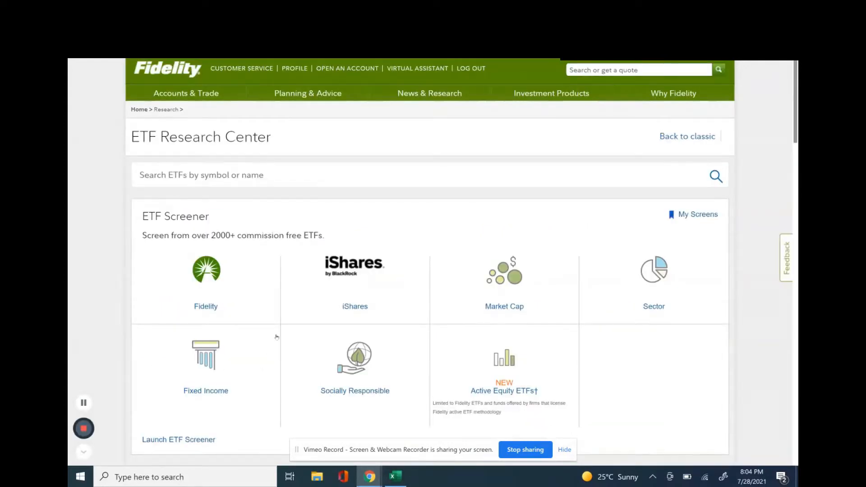
Launch the ETF Screener from the ETF Research Center and open the full list of screening criteria.
scroll(276, 337, down, 1)
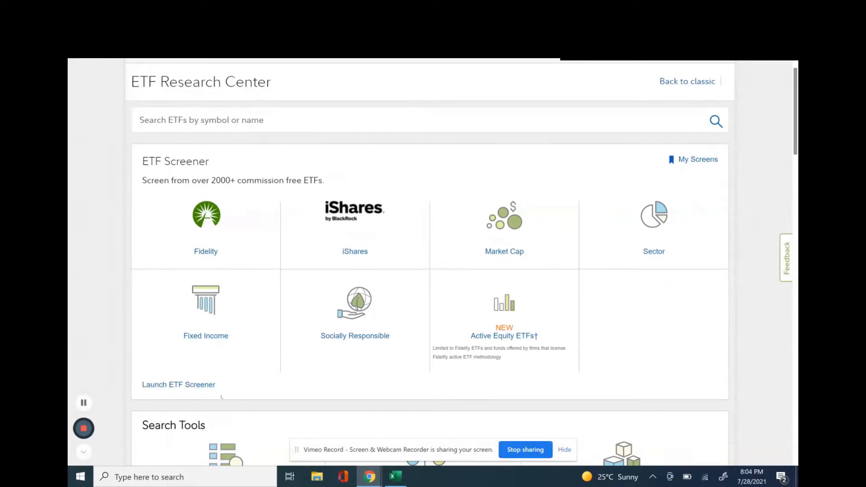
click(190, 386)
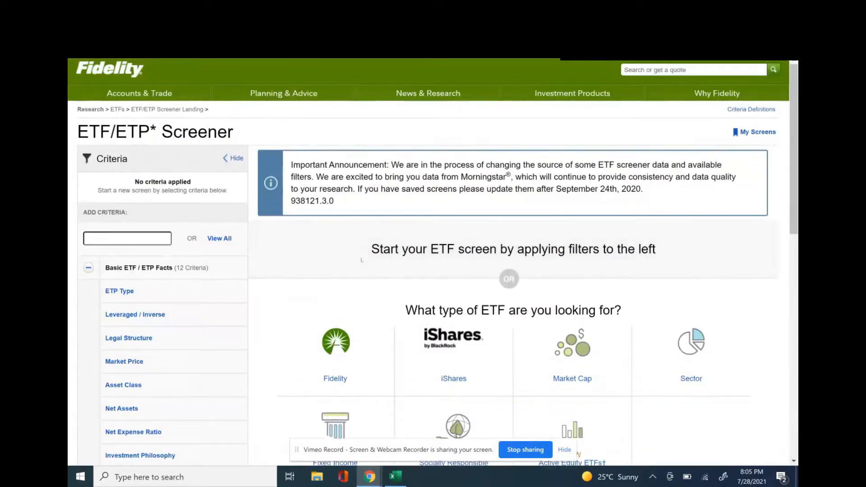
scroll(286, 213, down, 2)
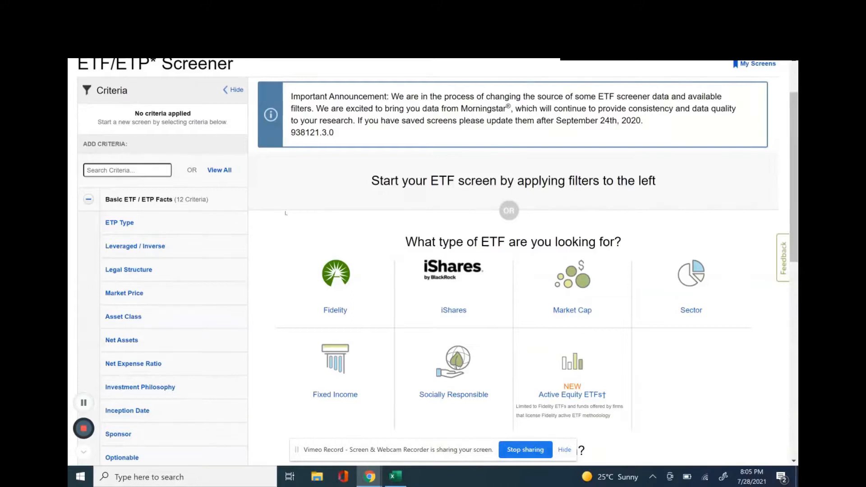
click(221, 170)
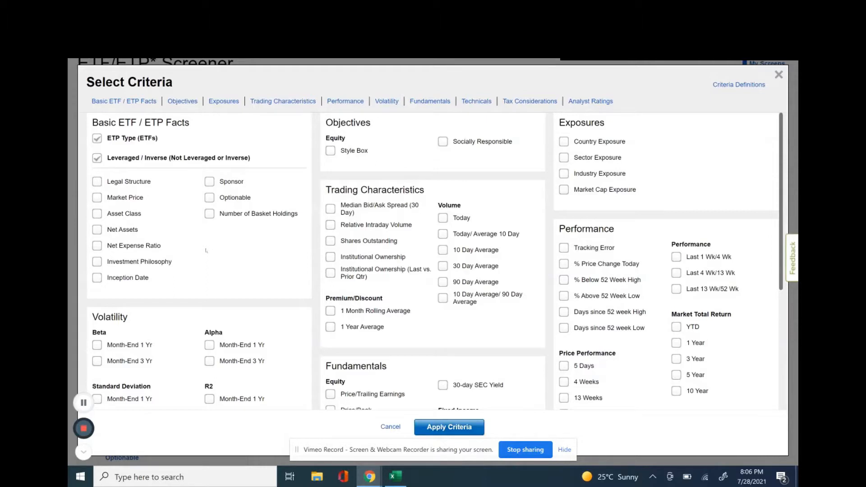
Select the basic facts criteria Legal Structure, Market Price, Asset Class, Net Expense Ratio and Investment Philosophy.
click(97, 181)
click(96, 198)
click(96, 263)
Select Month-End 1 Yr and 3 Yr Beta, plus Schedule K-1, Distribution Yield (TTM) and Dividend Paid in Last 12 Months under Tax Considerations.
scroll(247, 273, down, 1)
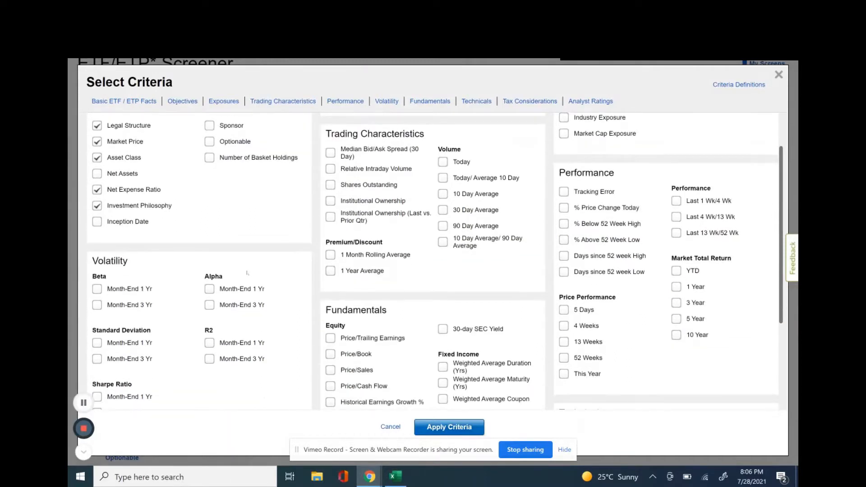
click(97, 291)
scroll(180, 307, down, 1)
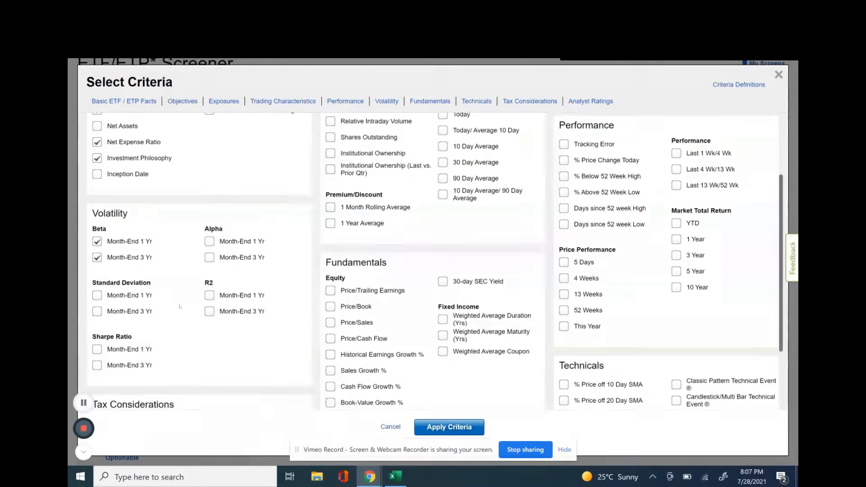
scroll(180, 307, down, 2)
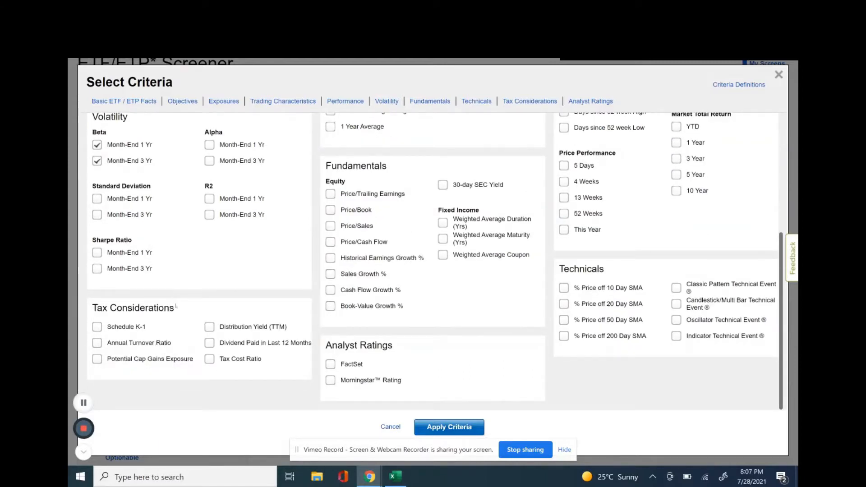
click(97, 330)
click(209, 328)
Select Relative Intraday Volume and Institutional Ownership among the trading characteristics criteria.
scroll(260, 274, up, 5)
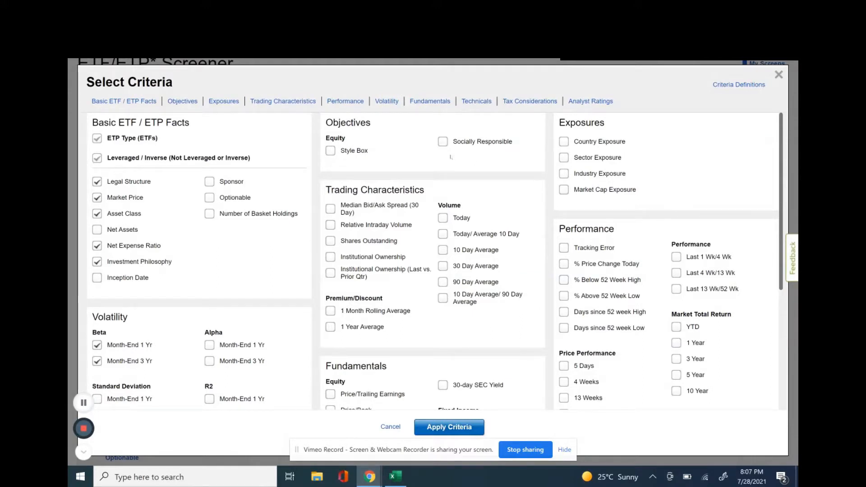
scroll(415, 269, down, 1)
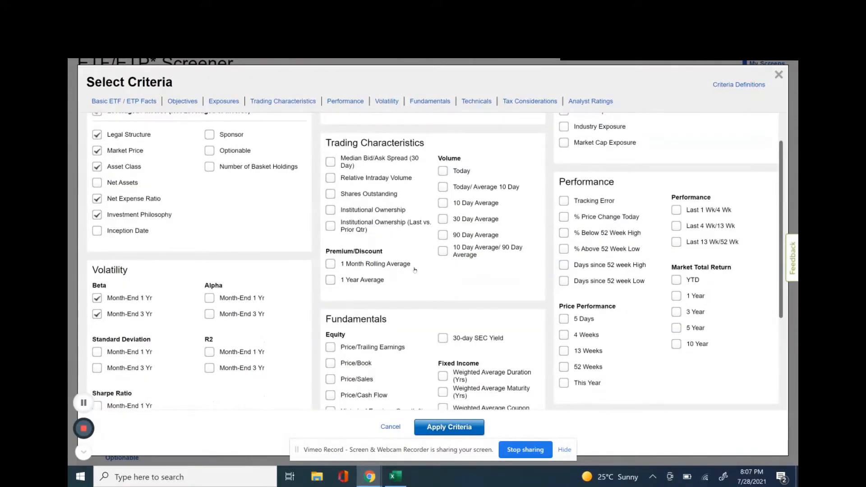
scroll(415, 269, up, 1)
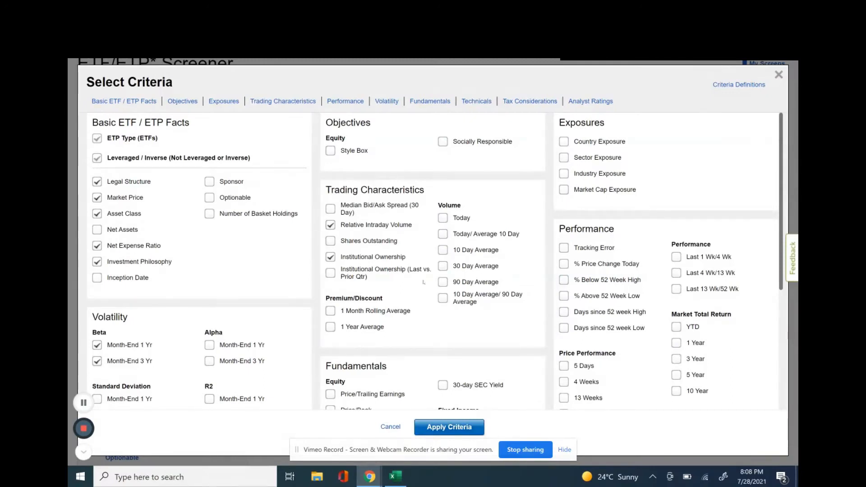
Select all the equity fundamentals criteria, from Price/Trailing Earnings to Book-Value Growth %, and the Morningstar Rating under Analyst Ratings.
scroll(424, 282, down, 2)
scroll(423, 282, down, 3)
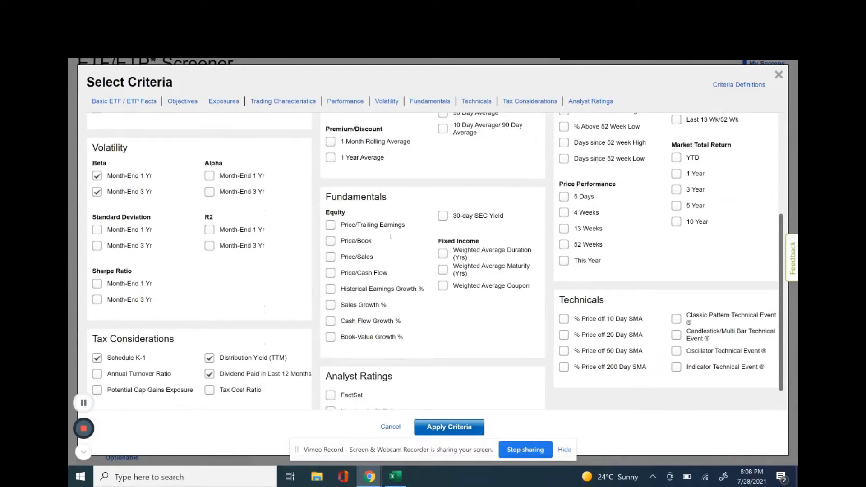
click(331, 225)
click(329, 243)
click(331, 257)
click(331, 289)
click(330, 322)
click(331, 337)
scroll(437, 330, down, 1)
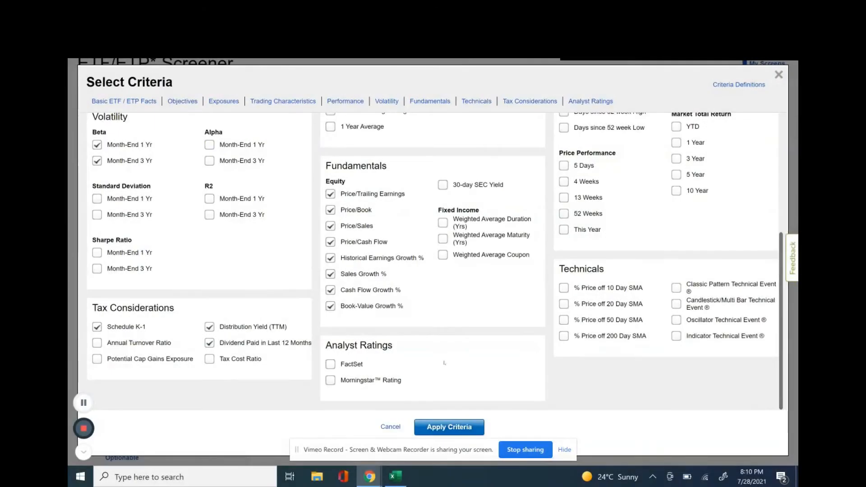
click(331, 381)
Select the Country Exposure, Sector Exposure and Industry Exposure criteria.
scroll(497, 328, up, 5)
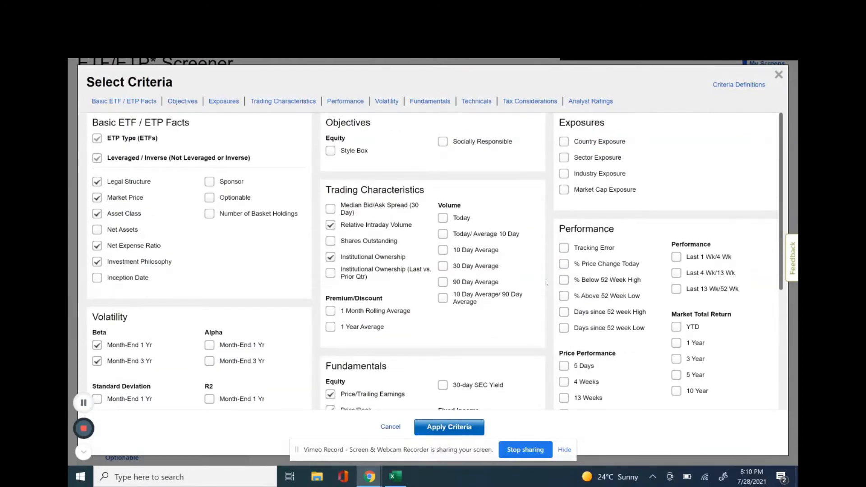
click(565, 142)
click(566, 158)
click(566, 177)
Review the remaining performance and technical criteria and apply the selected criteria to the ETF screen.
scroll(590, 198, down, 1)
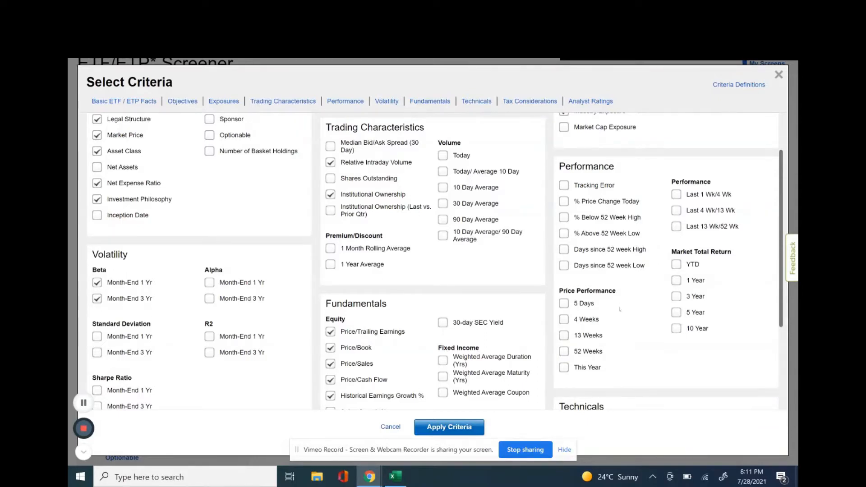
scroll(619, 297, down, 1)
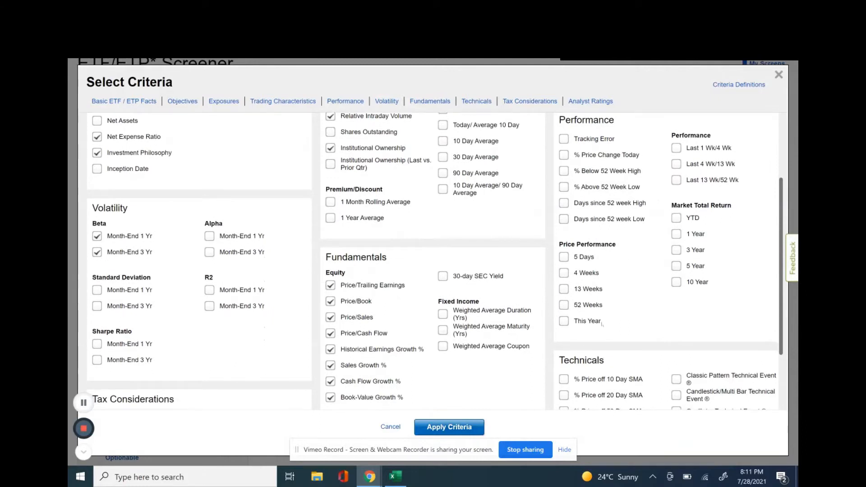
scroll(622, 319, down, 2)
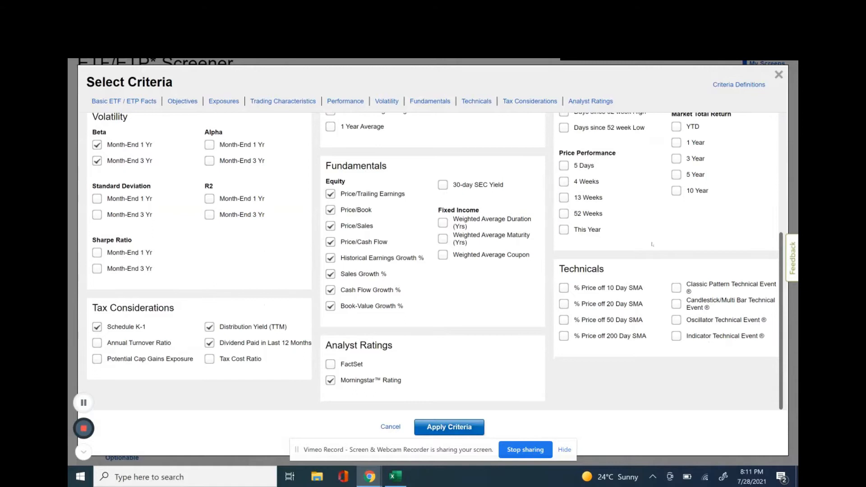
click(442, 423)
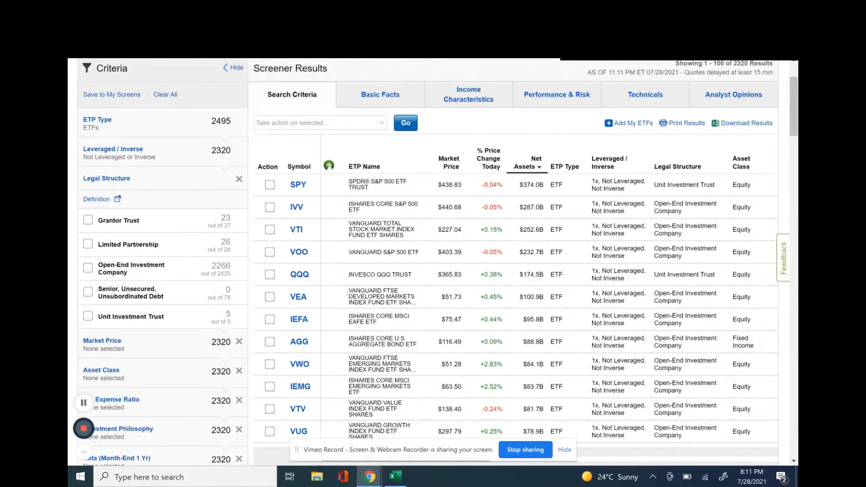
Download the screener results with Search Criteria, Basic Facts, Income Characteristics, Performance & Risk, Technicals and Analyst Opinions all included.
right_click(745, 128)
click(744, 128)
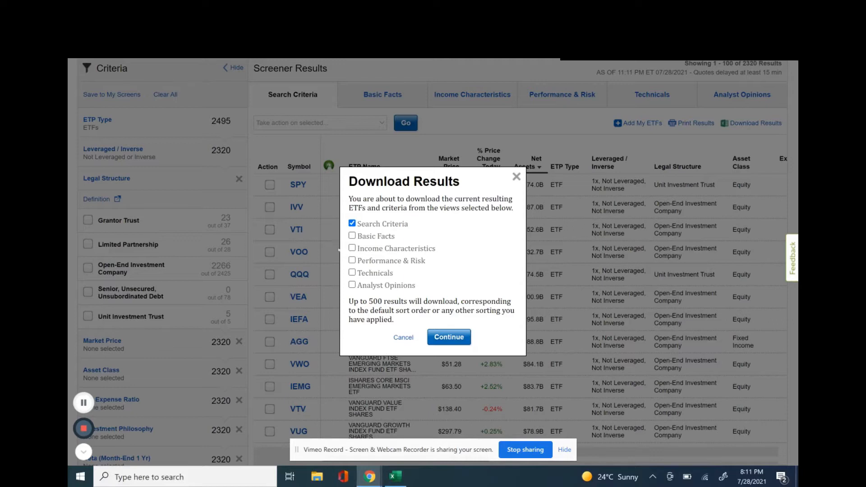
click(352, 236)
click(352, 247)
click(352, 260)
click(352, 273)
click(352, 284)
click(450, 336)
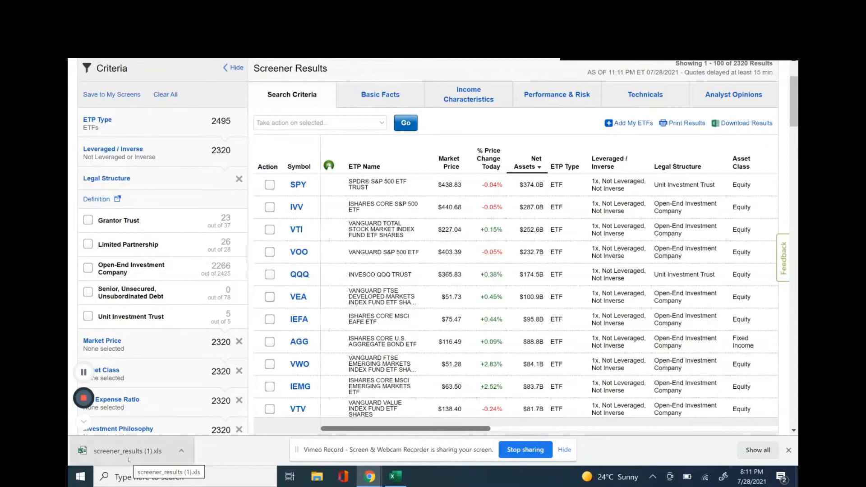
Open the downloaded file screener_results (1).xls in Excel and enable editing.
click(128, 459)
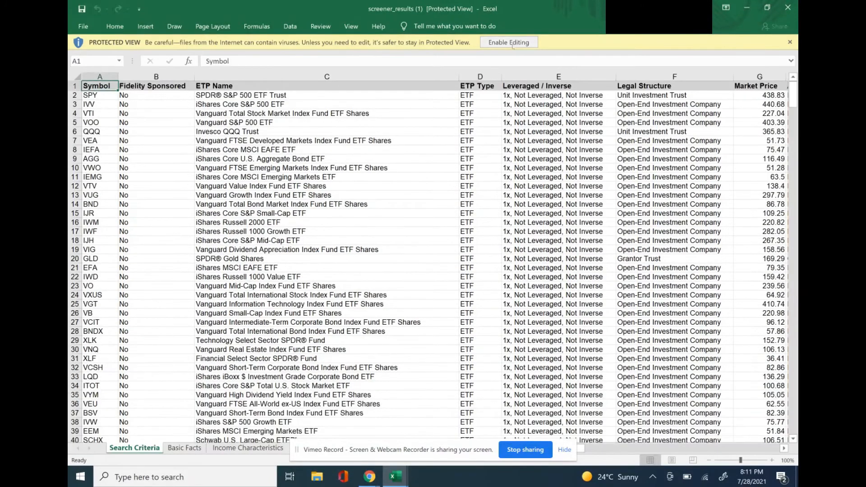
click(508, 42)
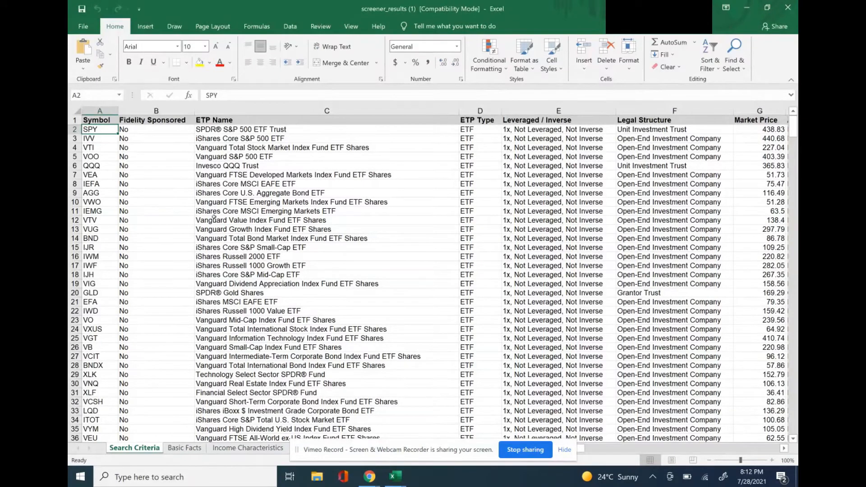
drag(430, 460, 741, 469)
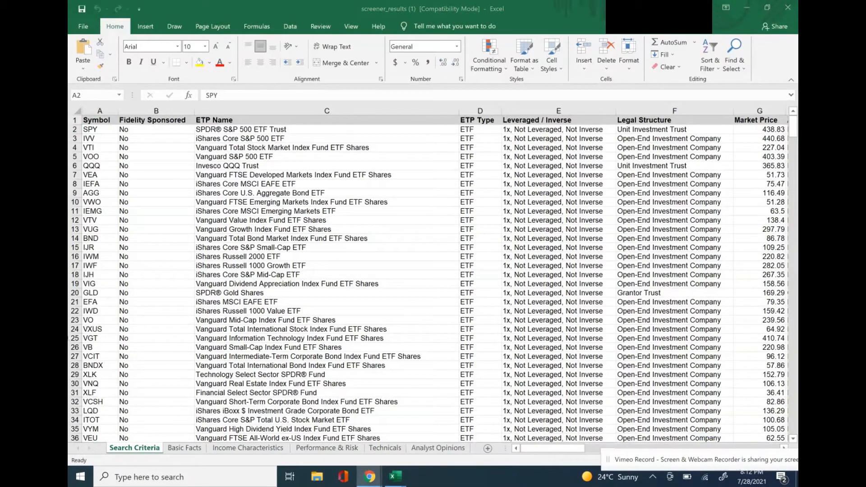
Examine the SPY row column by column, from Symbol through Legal Structure, Market Price and Asset Class to Net Expense Ratio.
click(97, 130)
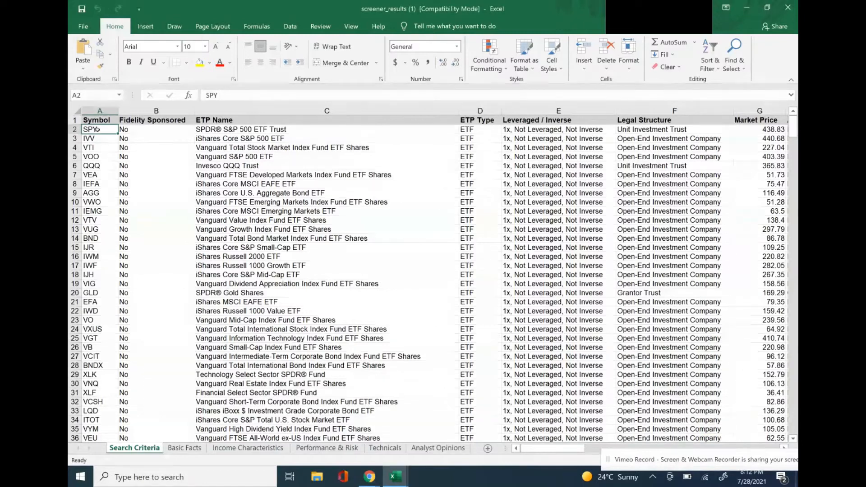
key(Right)
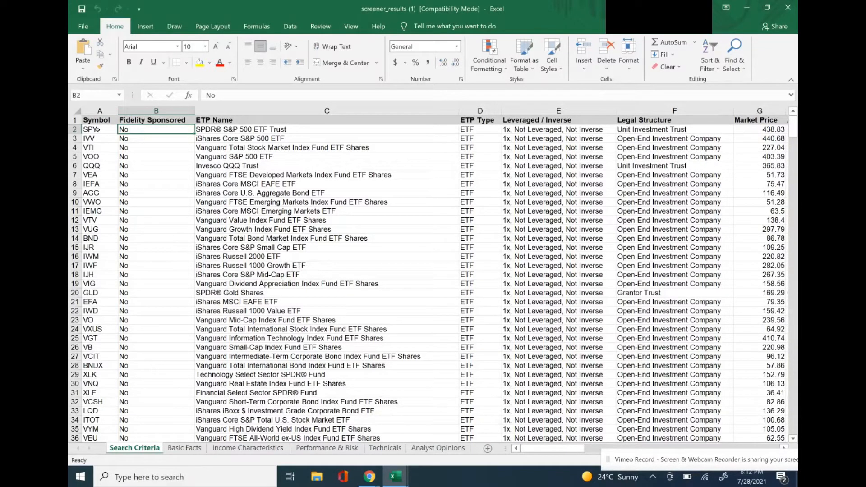
key(Right)
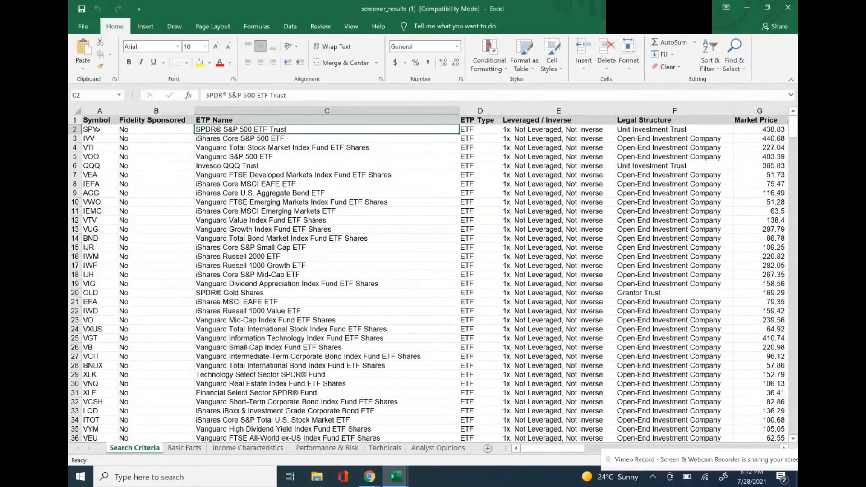
key(Right)
key(Right)
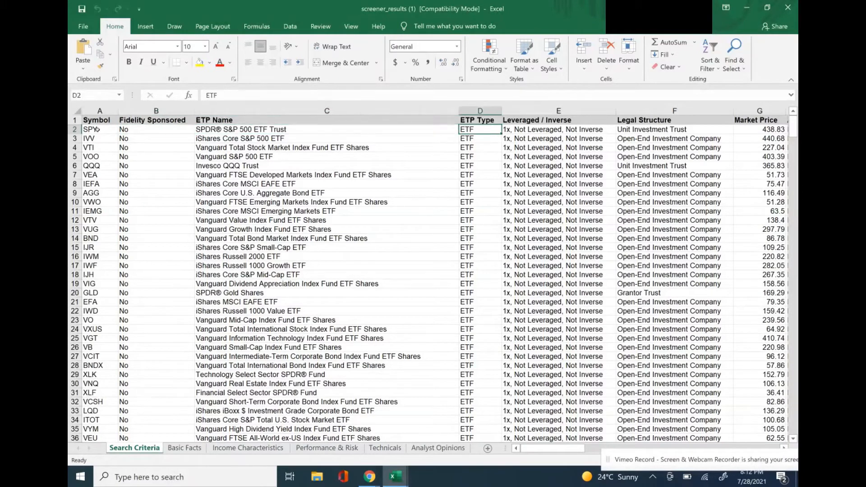
key(Left)
key(Right)
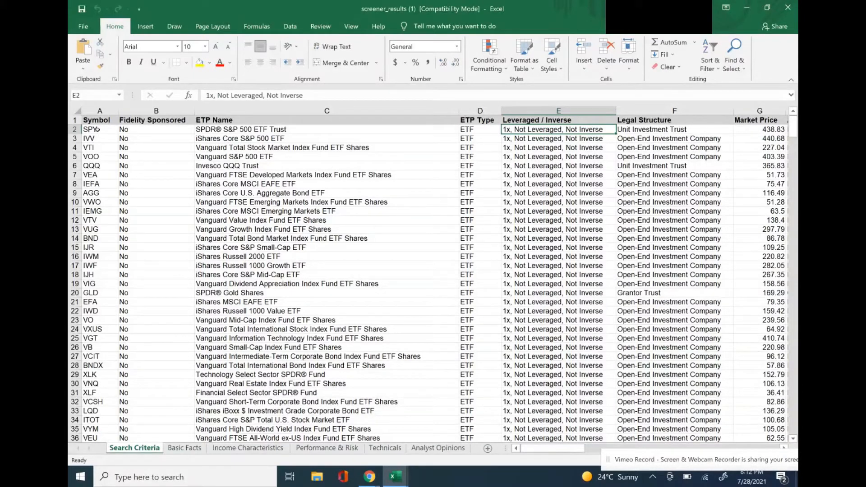
key(Right)
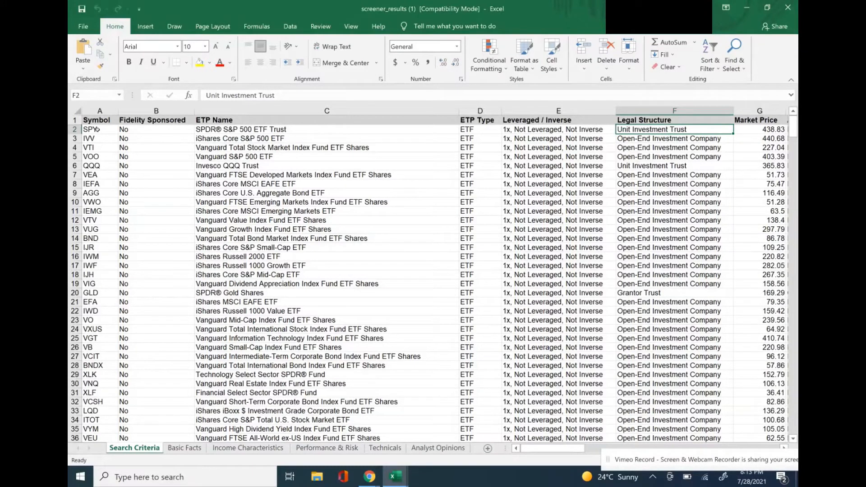
key(Right)
key(Right)
key(Right)
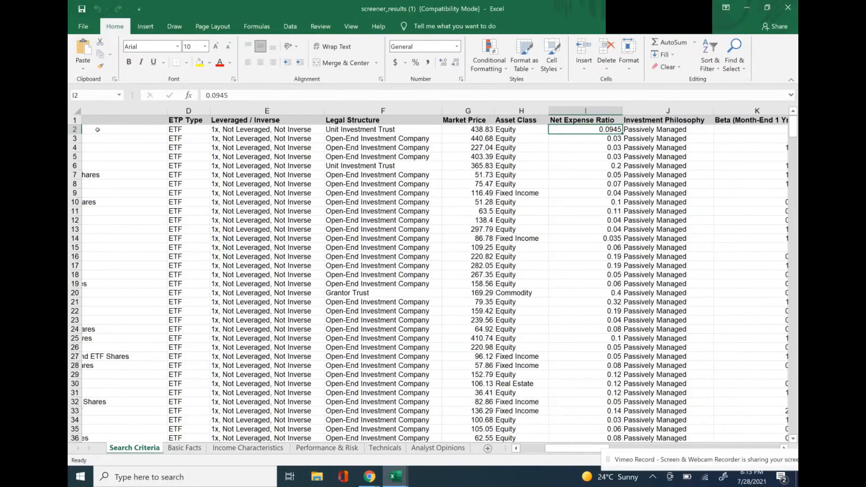
key(Left)
key(Left)
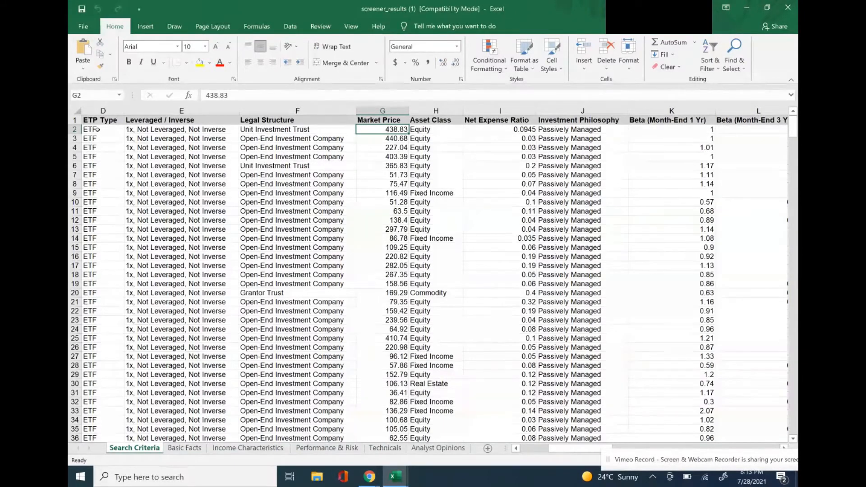
key(Right)
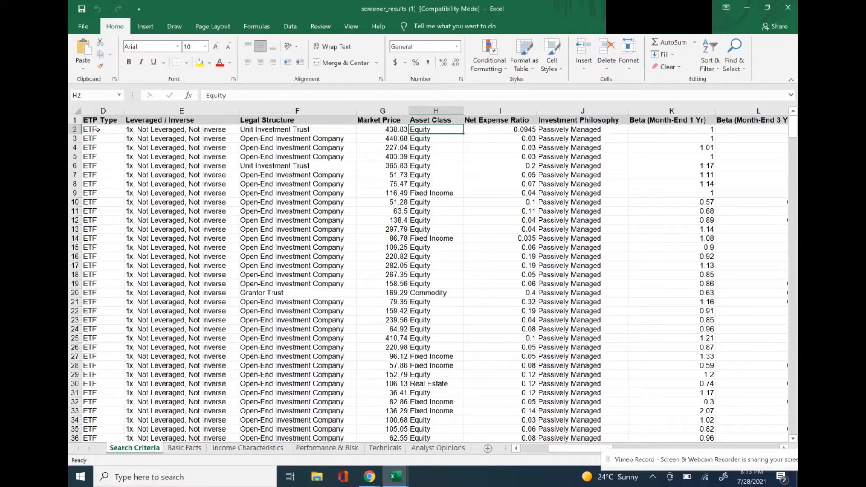
key(Right)
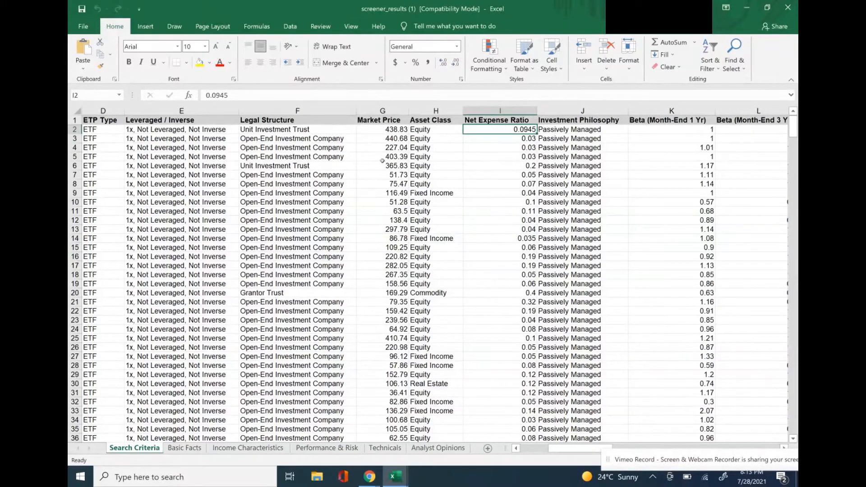
Turn on filtering for the header row of the Search Criteria sheet, starting from the Net Expense Ratio heading.
click(487, 119)
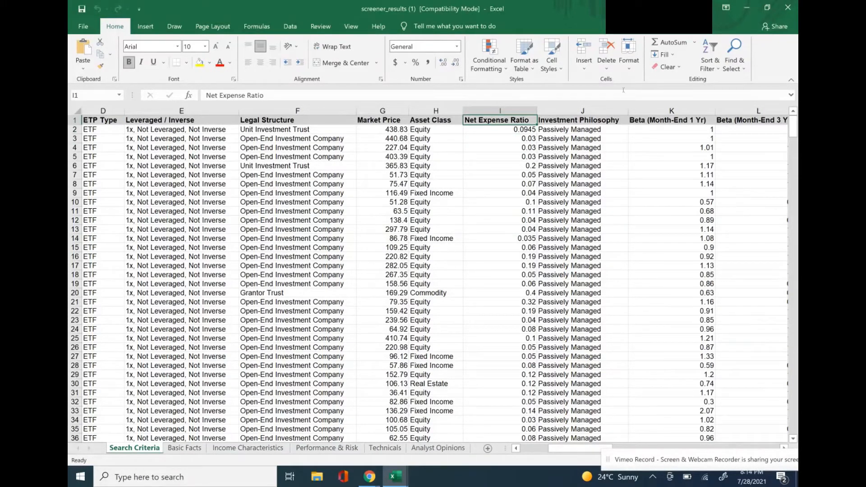
click(718, 68)
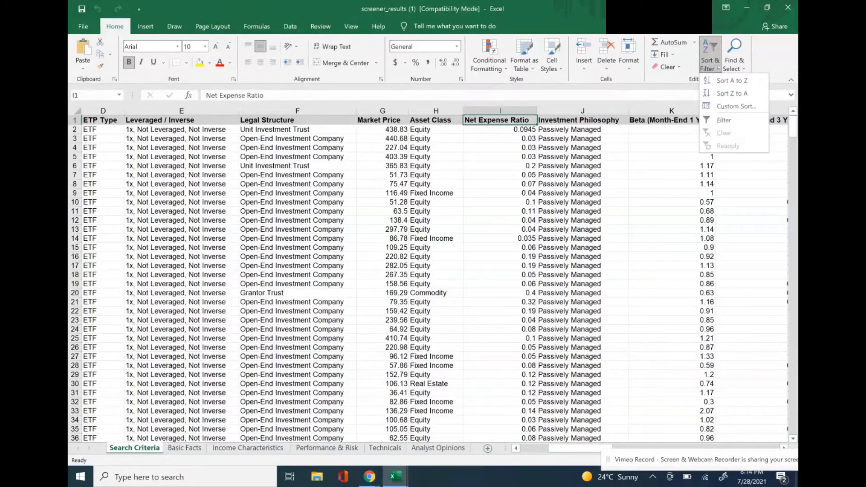
click(723, 120)
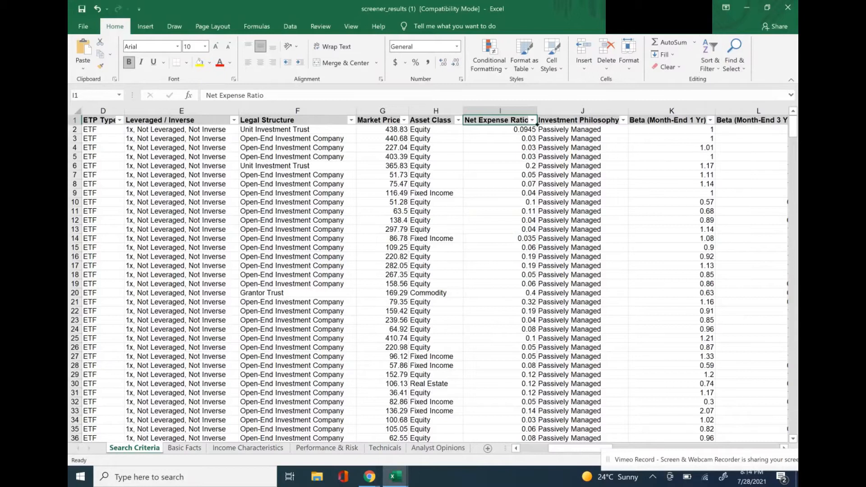
Sort the Search Criteria sheet by Net Expense Ratio from smallest to largest and select the first ratio value.
click(533, 120)
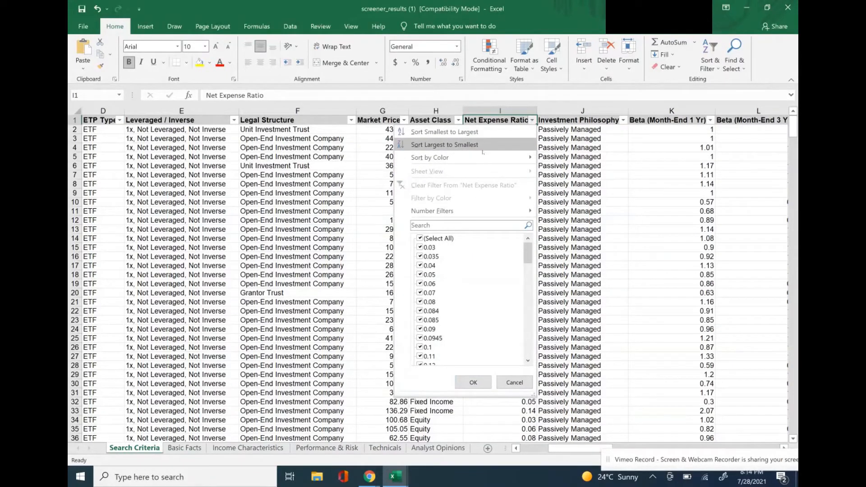
click(444, 131)
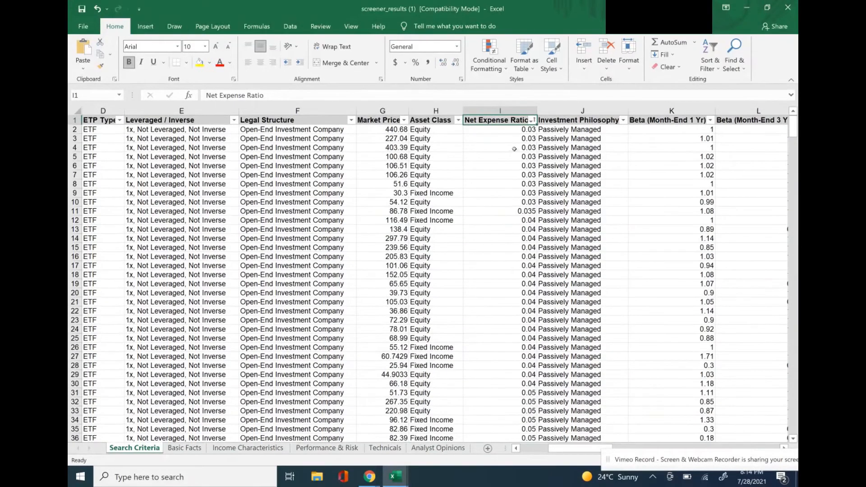
click(508, 130)
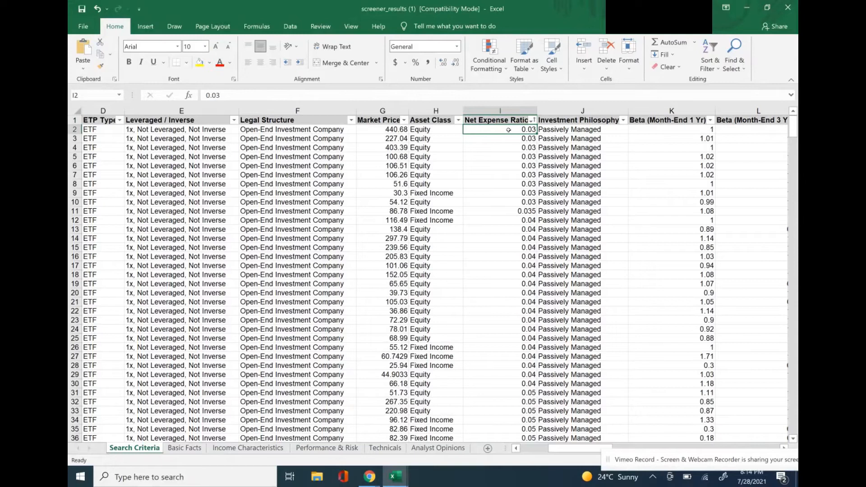
Examine row 2 of the Search Criteria sheet from Investment Philosophy through the Beta, yield, dividend and volume columns to Institutional Ownership.
key(Right)
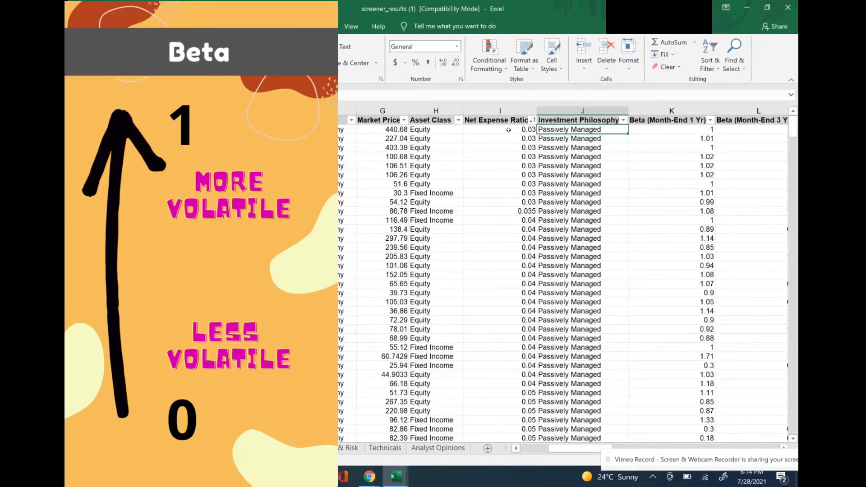
key(Right)
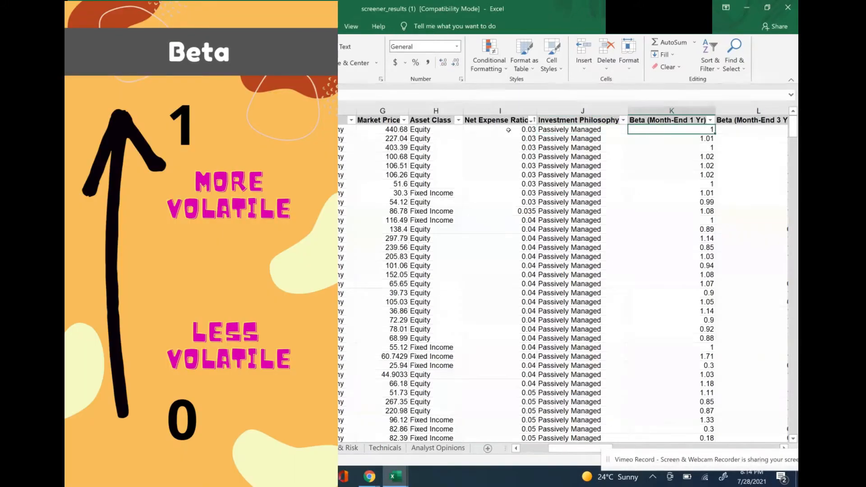
scroll(509, 130, right, 3)
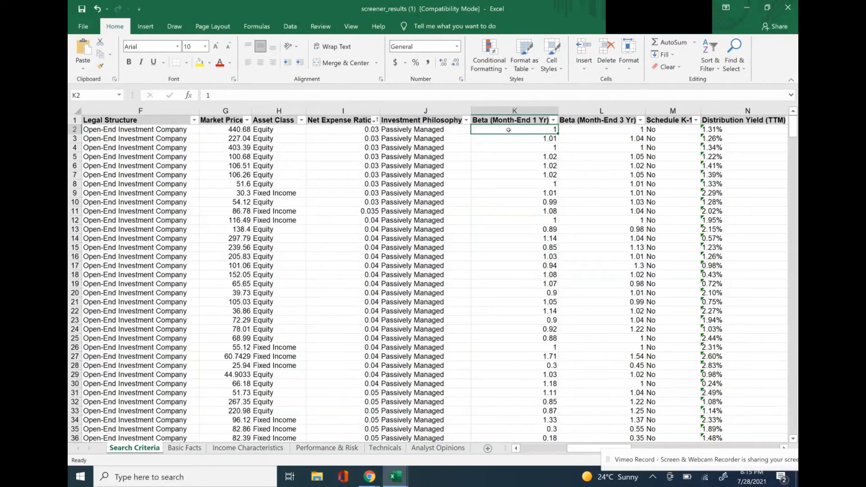
key(Right)
key(Right)
key(Right)
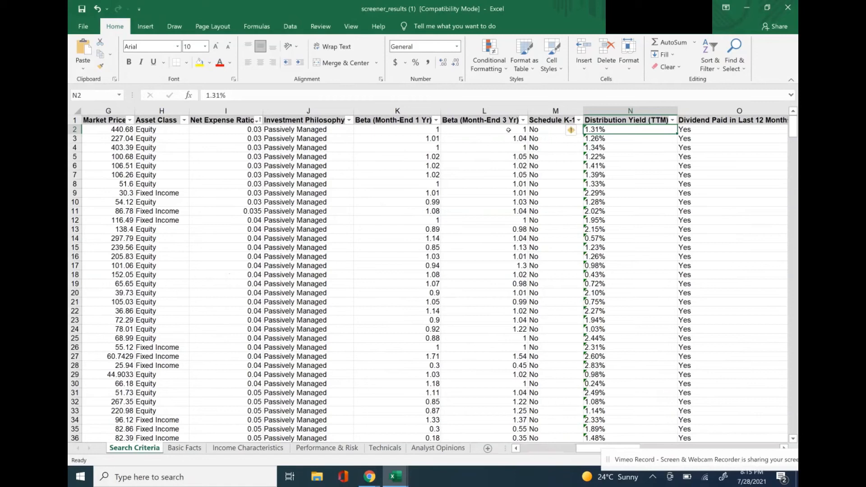
key(Right)
key(Right)
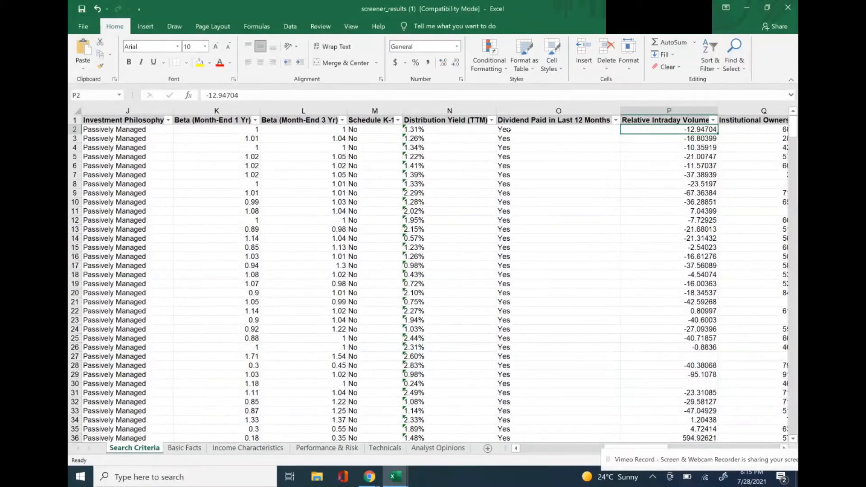
key(Left)
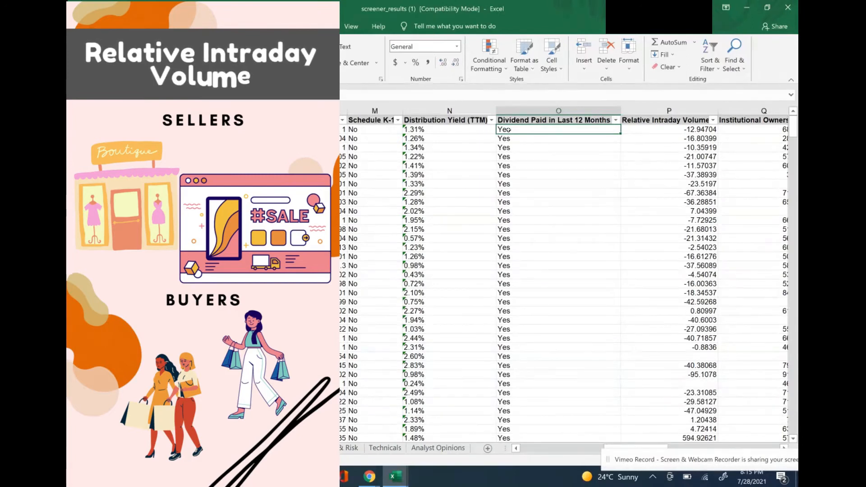
key(Right)
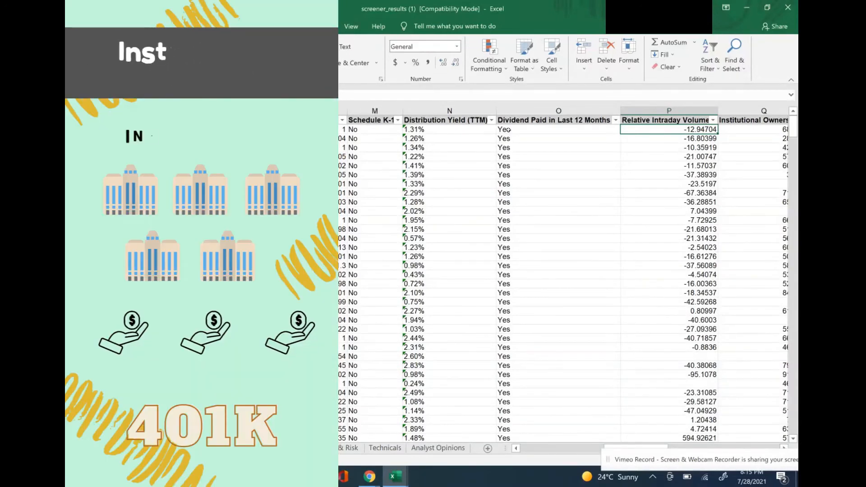
key(Right)
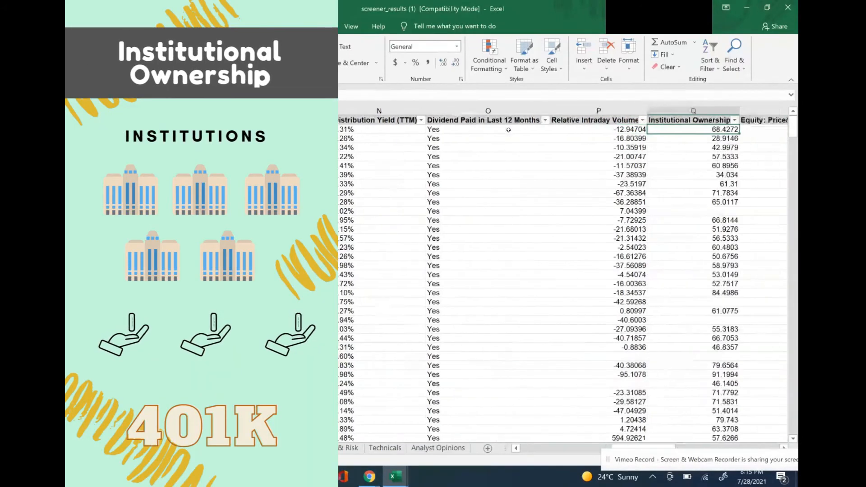
scroll(508, 130, right, 1)
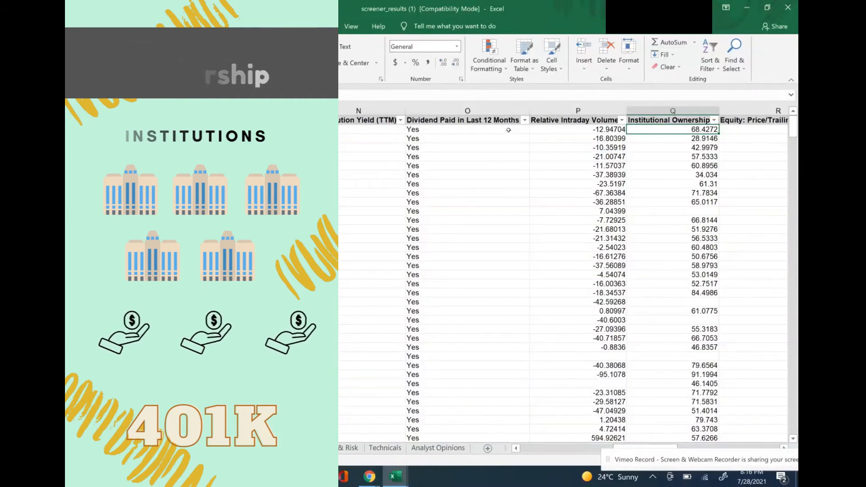
Examine the equity valuation and growth columns in row 2, from Price/Trailing Earnings through Morningstar Rating and % Price Change Today to Net Assets.
key(Right)
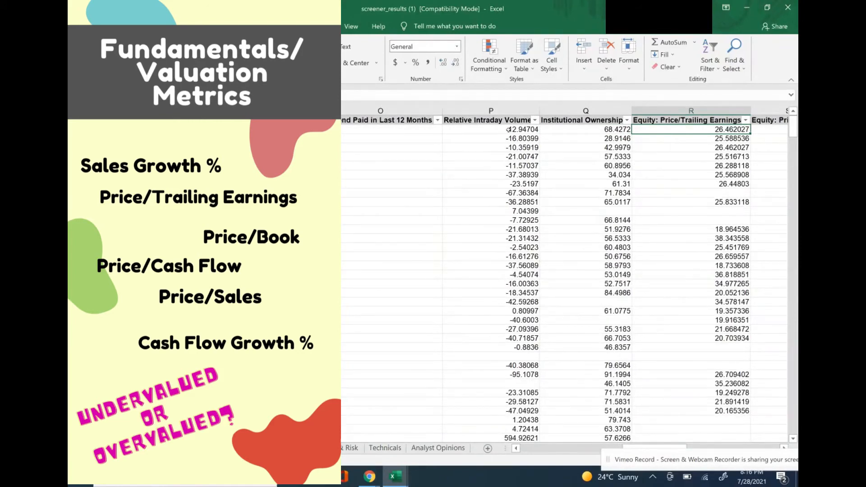
scroll(509, 130, right, 1)
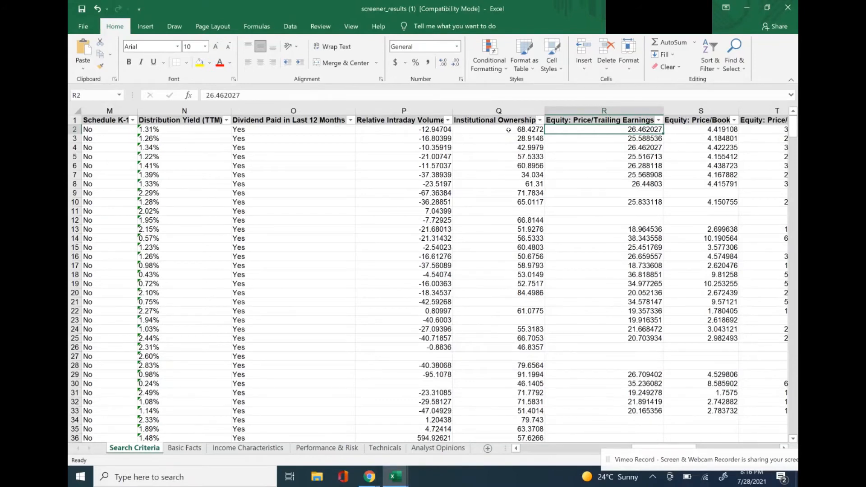
key(Right)
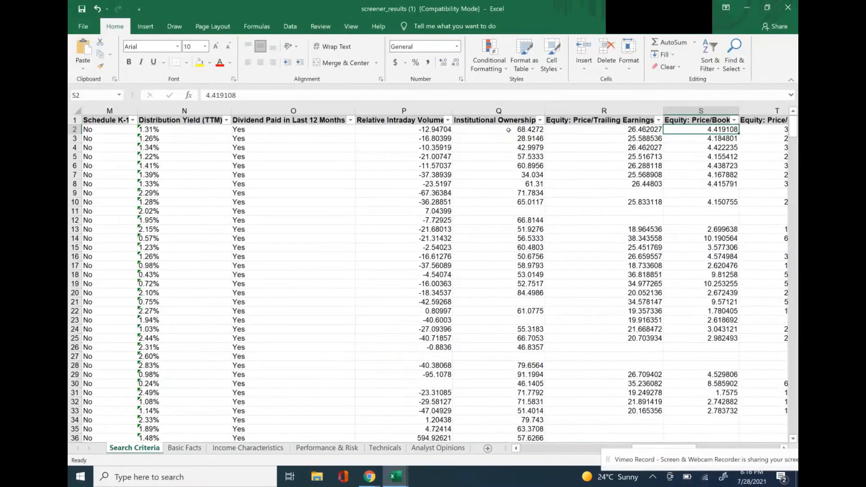
key(Right)
key(Right)
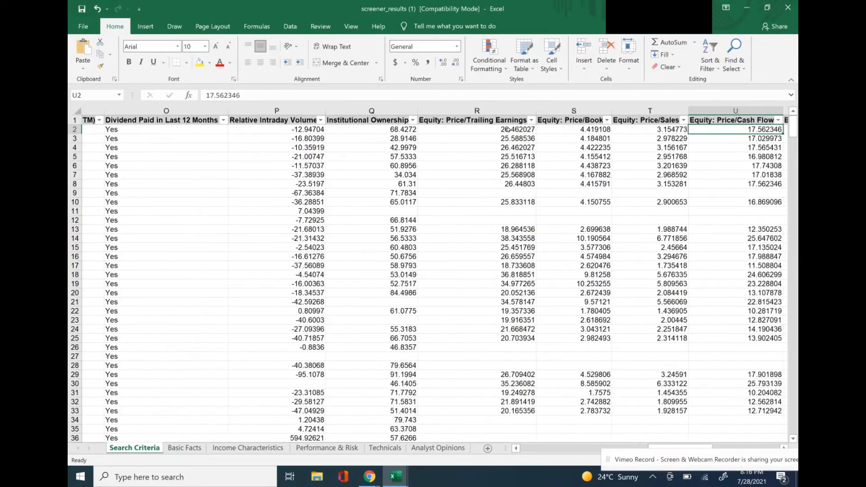
key(Right)
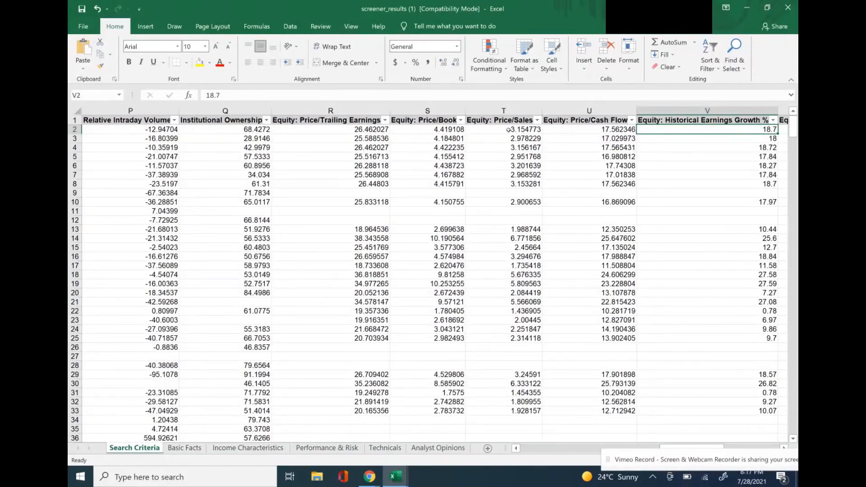
key(Right)
key(Right)
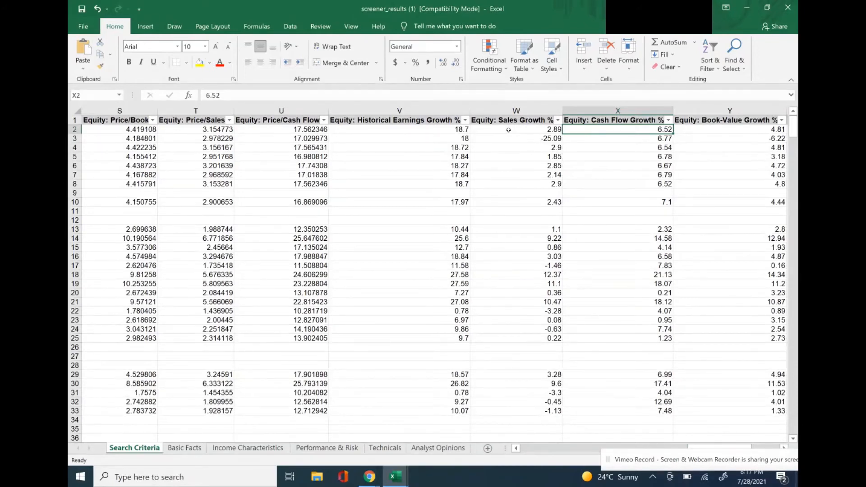
key(Right)
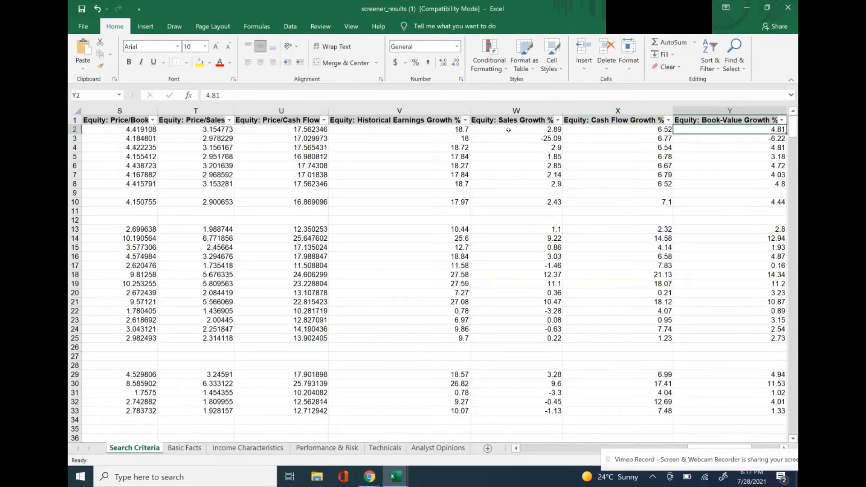
key(Right)
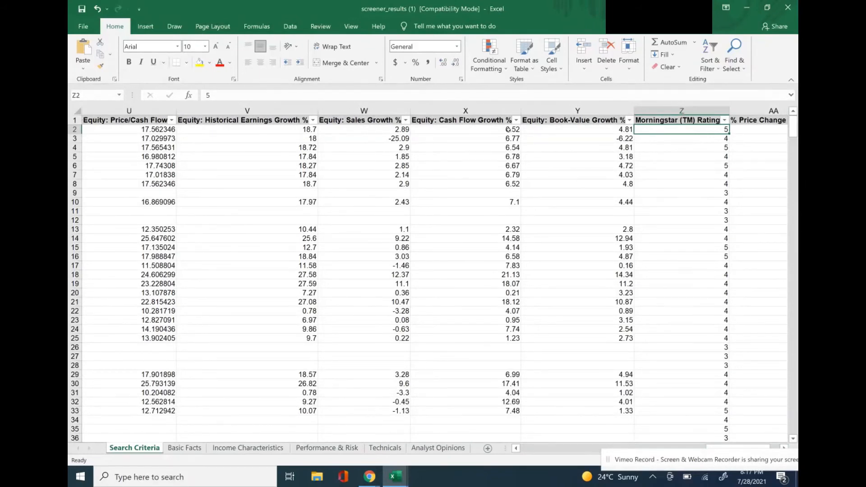
key(Right)
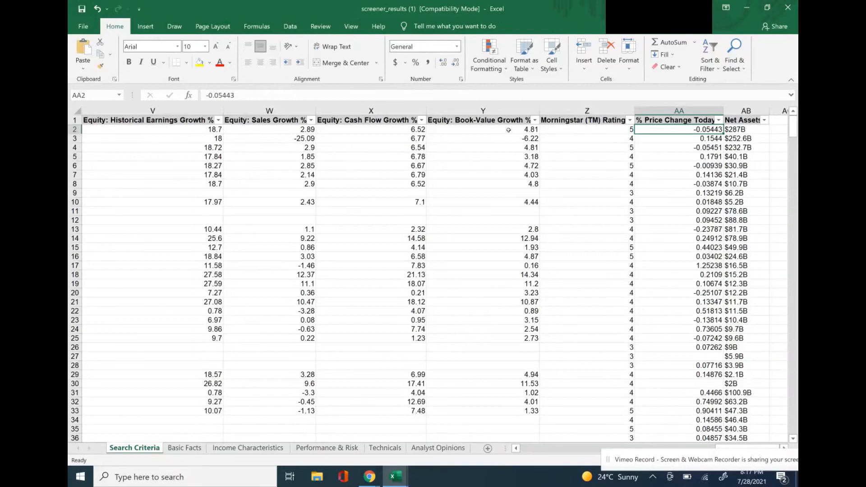
key(Right)
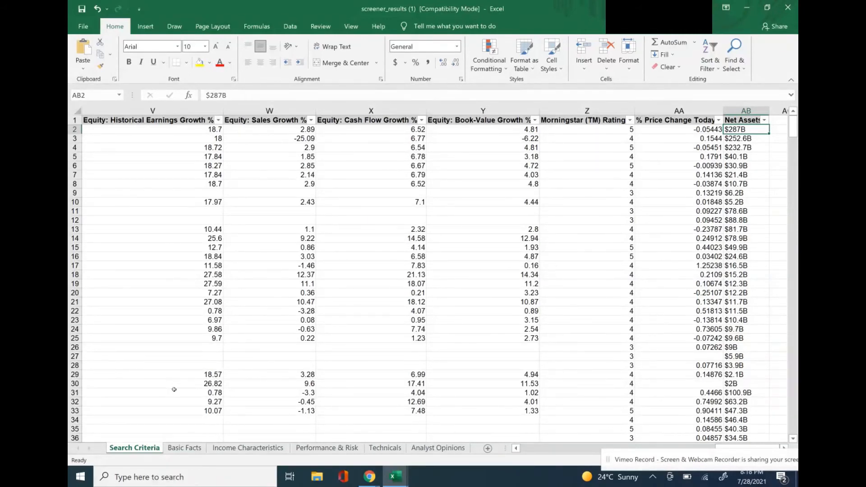
Open the Basic Facts sheet and examine the SPY row across Market Price, % Price Change Today and Sponsor to Asset Class.
click(176, 448)
key(Down)
key(Right)
key(Right)
key(Right)
key(Right)
key(Right)
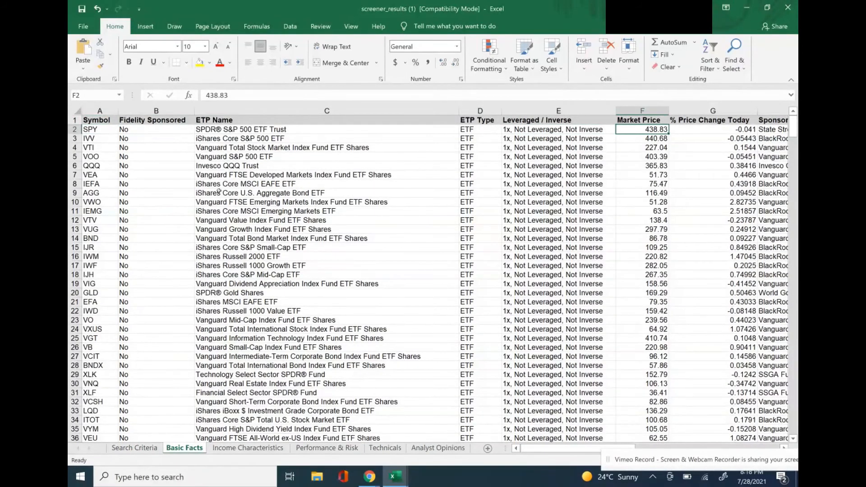
key(Right)
key(Right)
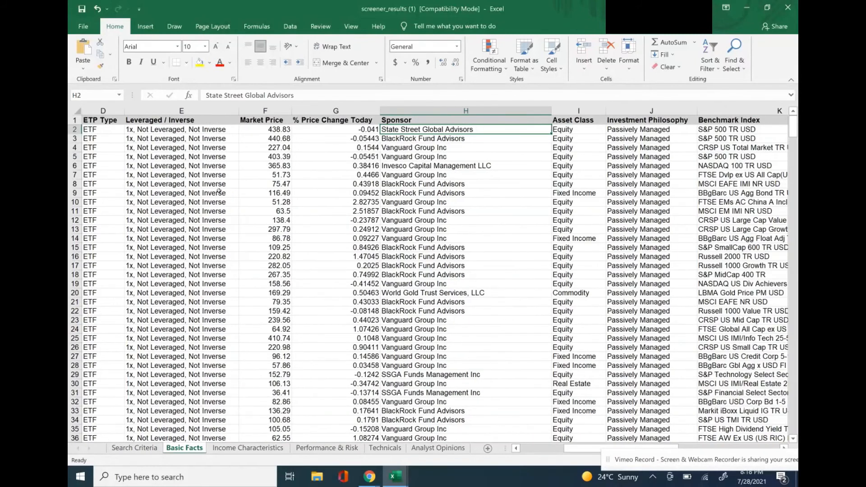
Examine the rest of the SPY row in Basic Facts, from Investment Philosophy and Benchmark Index through Net Expense Ratio to Optionable.
key(Right)
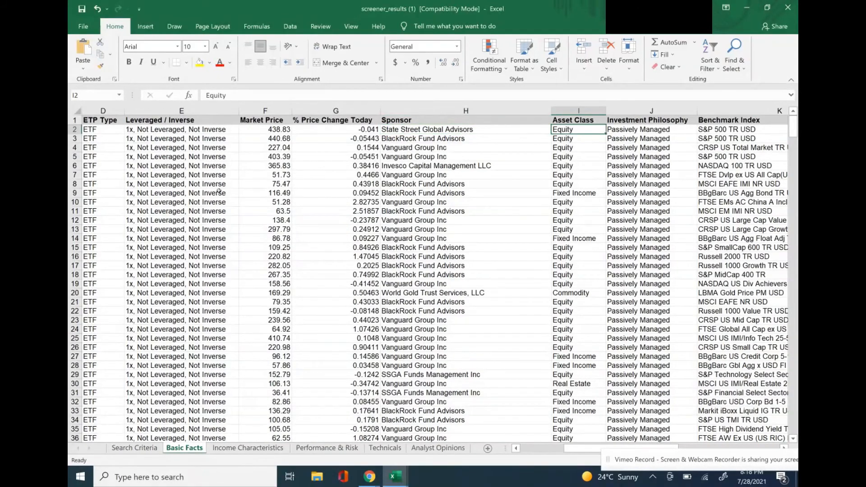
key(Right)
key(Right)
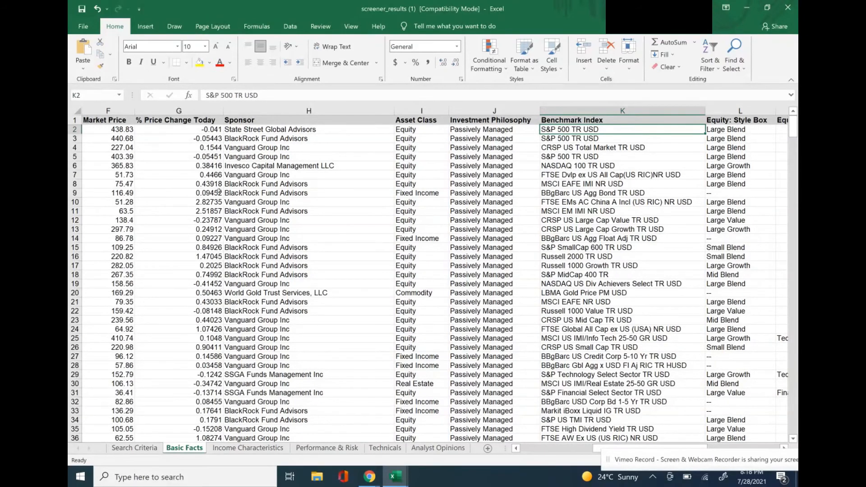
key(Right)
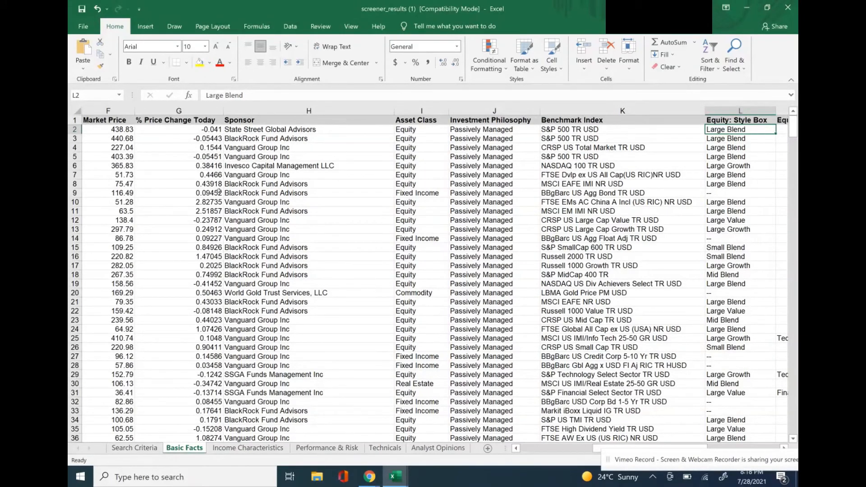
key(Right)
key(Right)
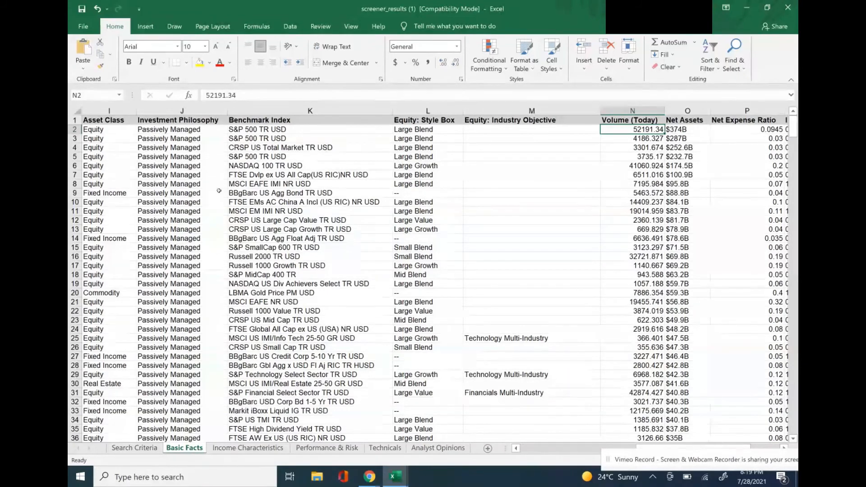
key(Right)
key(Right)
key(Right)
key(Right)
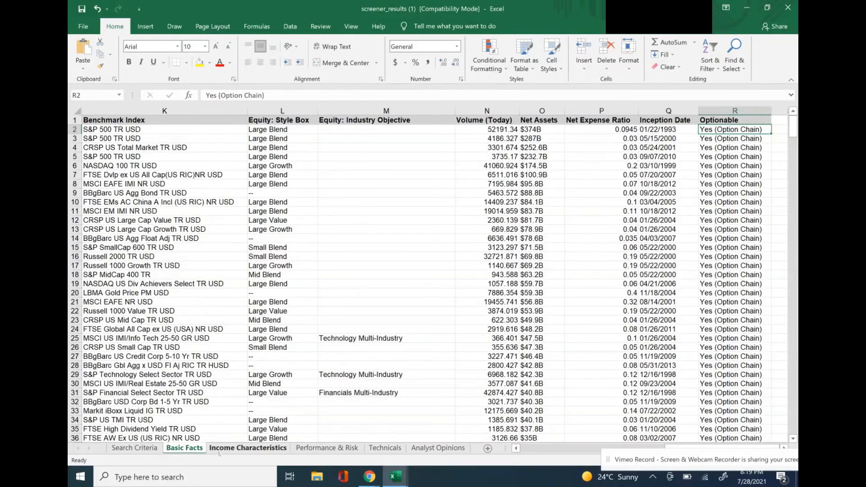
Open the Income Characteristics sheet and examine the SPY row up to Dividend Paid in Last 12 Months, including both yield columns.
key(ctrl+Page_Down)
click(103, 129)
key(Right)
key(Right)
key(Right)
key(Right)
key(Right)
key(Right)
key(Right)
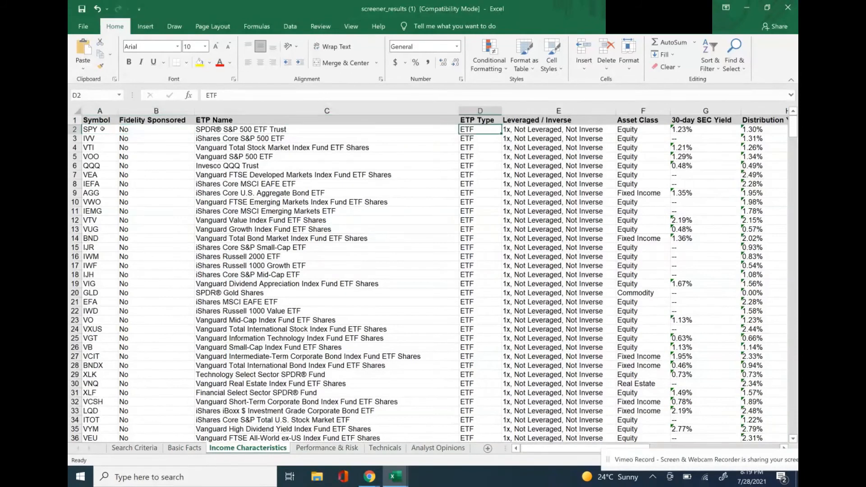
key(Right)
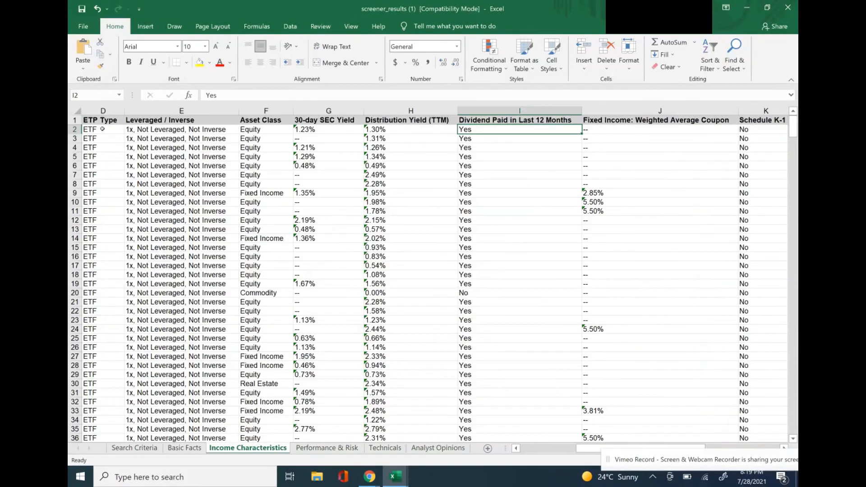
key(Left)
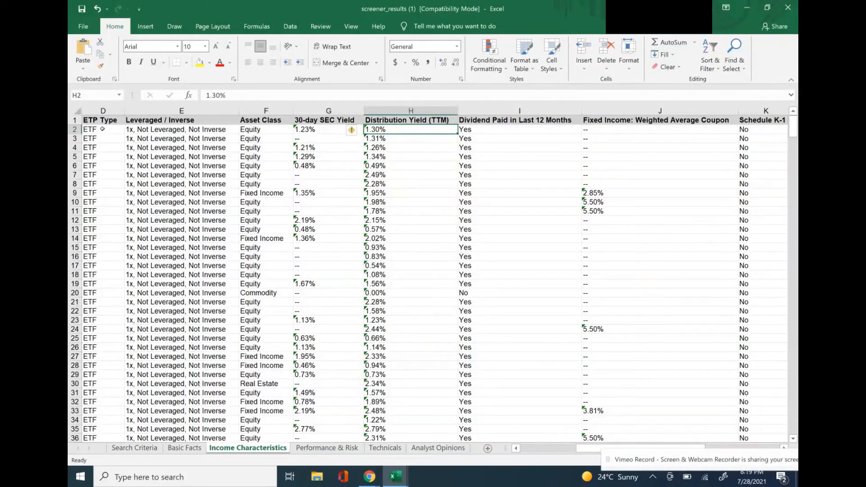
key(Left)
Examine the remaining income columns of the SPY row, including Schedule K-1, Tax Cost Ratio, Annual Turnover Ratio and Potential Cap Gains Exposure.
key(Right)
key(Right)
key(Right)
key(Right)
key(Right)
key(Right)
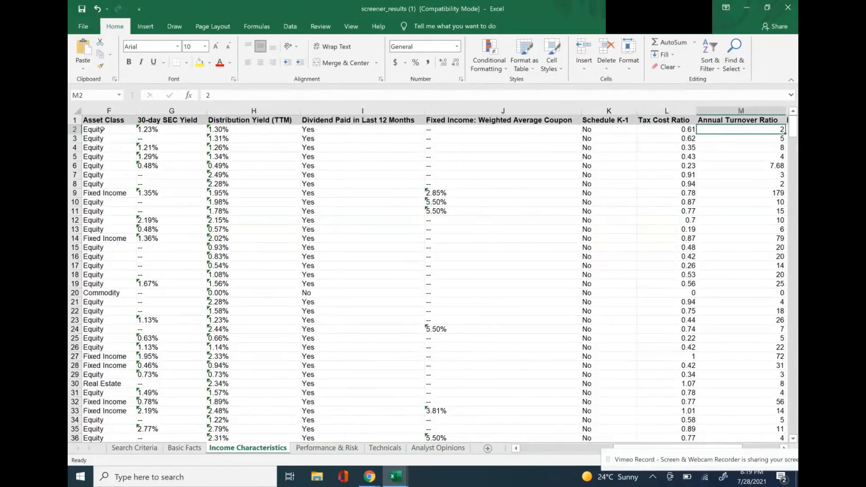
key(Right)
key(Left)
key(Left)
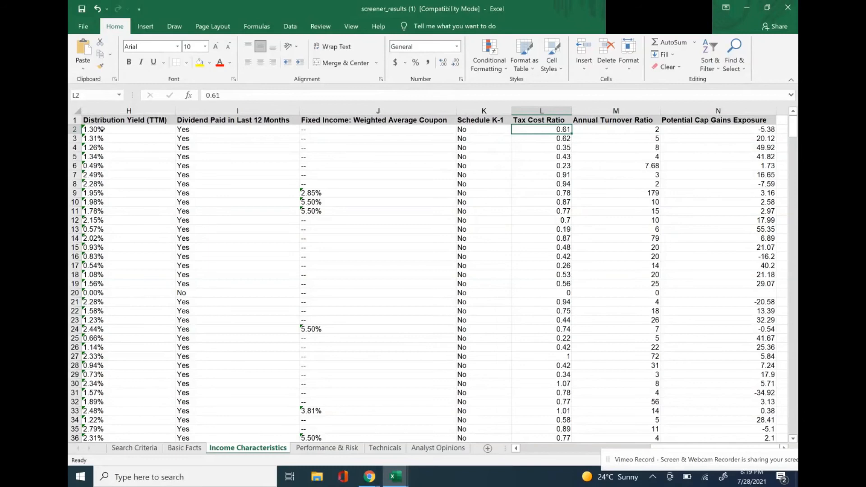
key(Right)
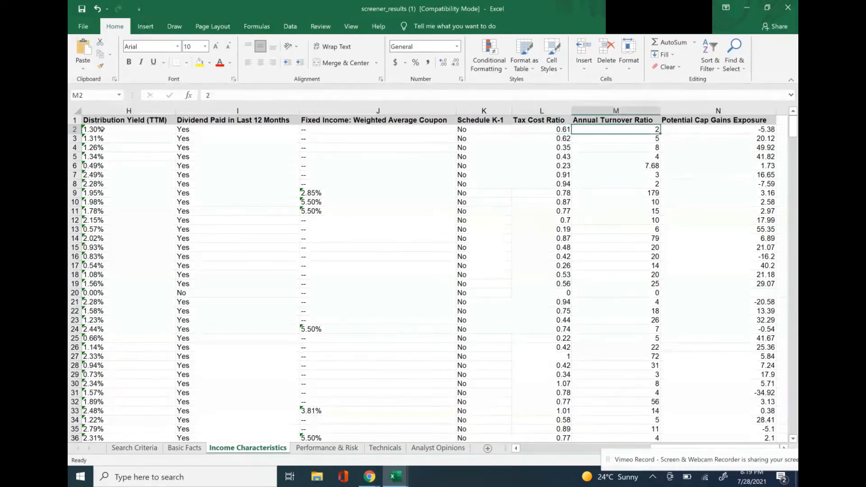
Finish the SPY income row at Potential Cap Gains Exposure, and examine its YTD to 5 Yr Market Total Returns in the Performance & Risk sheet.
key(Right)
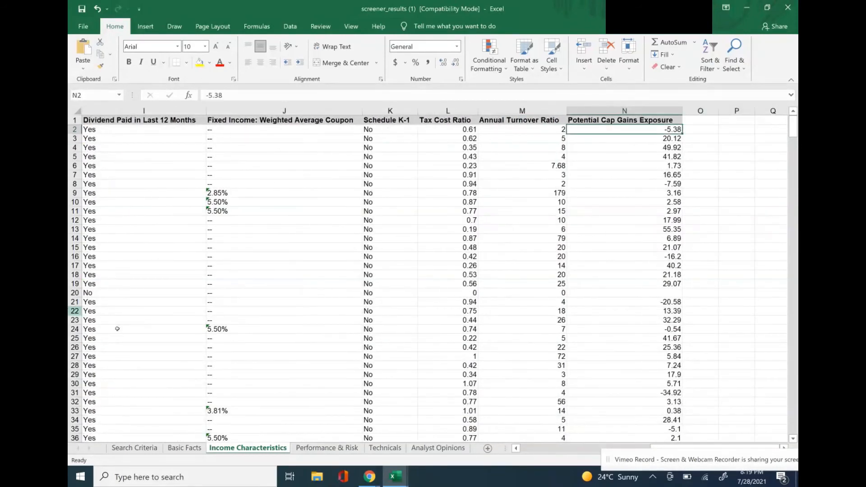
click(312, 448)
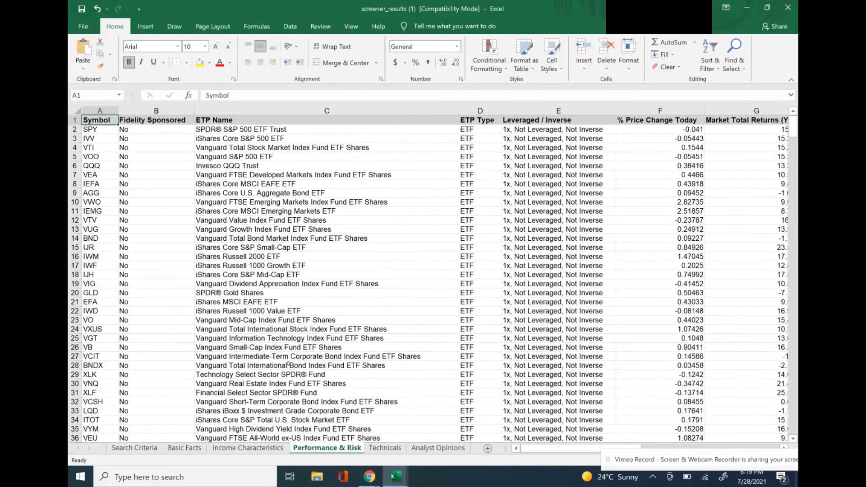
click(279, 130)
key(Right)
key(Right)
key(Right)
key(Right)
key(Right)
key(Left)
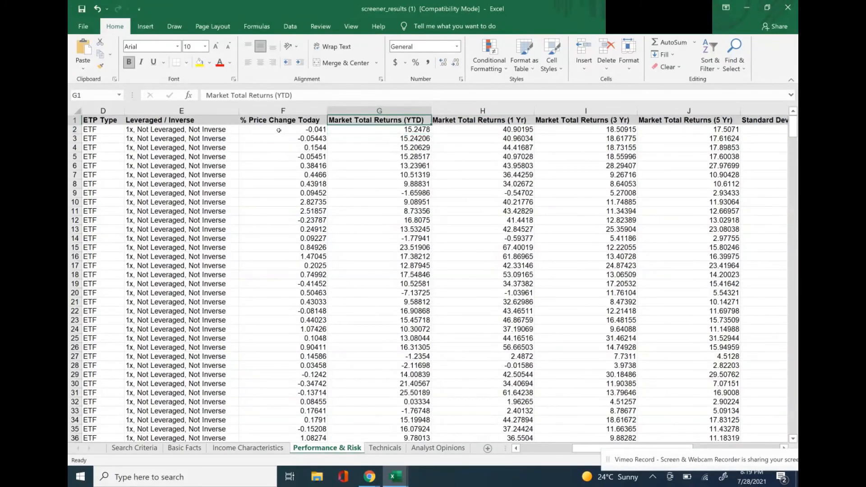
key(Right)
key(Right)
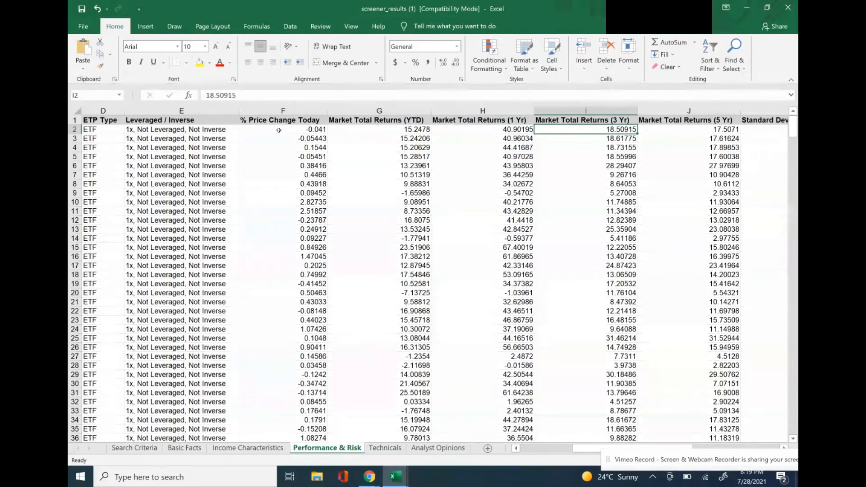
Examine the SPY row's risk measures, Standard Deviation and Sharpe Ratio (Month-End 3 Yr).
key(Right)
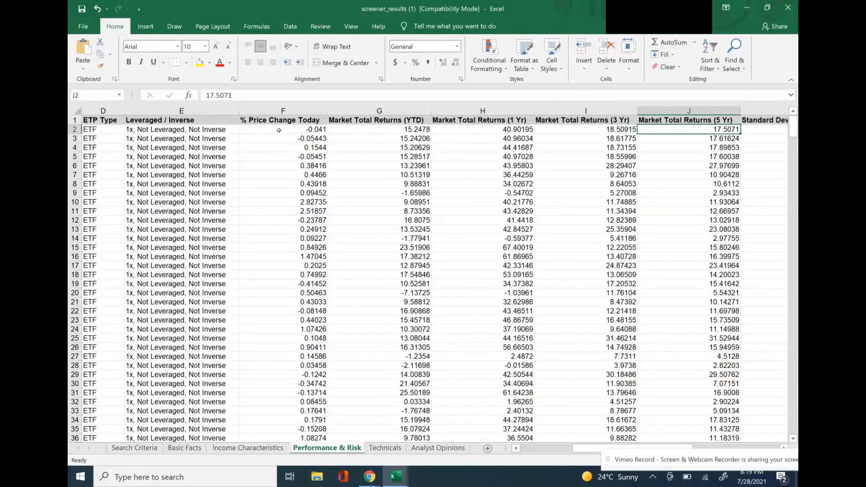
key(Right)
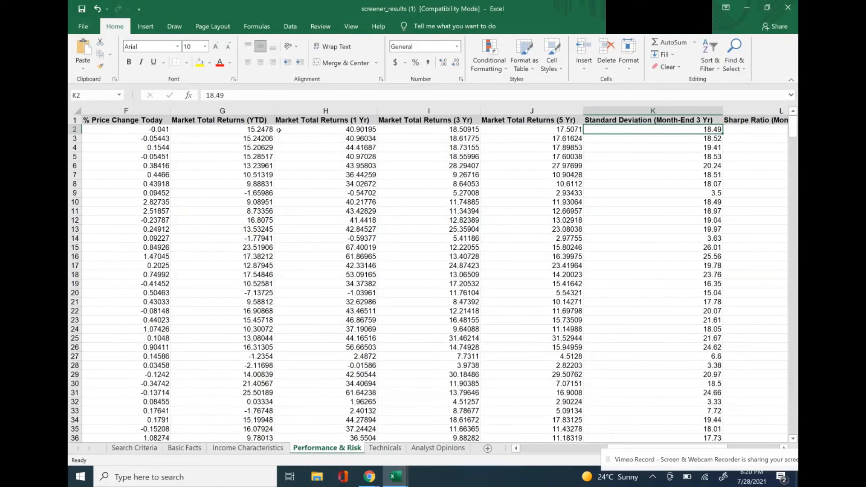
key(Right)
key(Right)
key(Right)
key(Right)
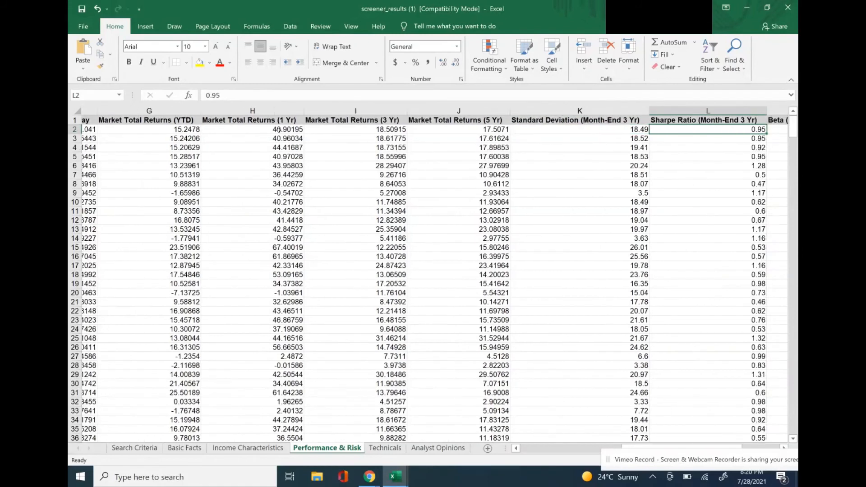
Open the Technicals sheet and examine the SPY row's % Price Change Today, % Below 52 Week High and % Above 52 Week Low.
click(384, 448)
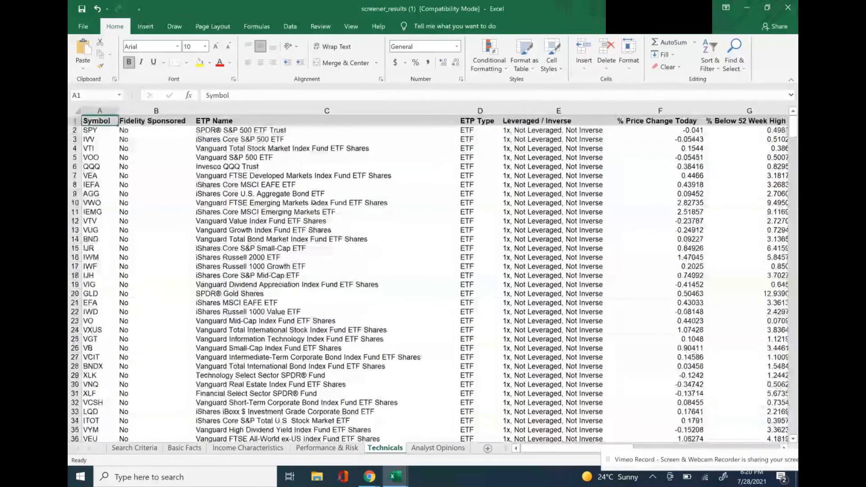
click(296, 130)
key(Right)
key(Right)
key(Right)
key(Right)
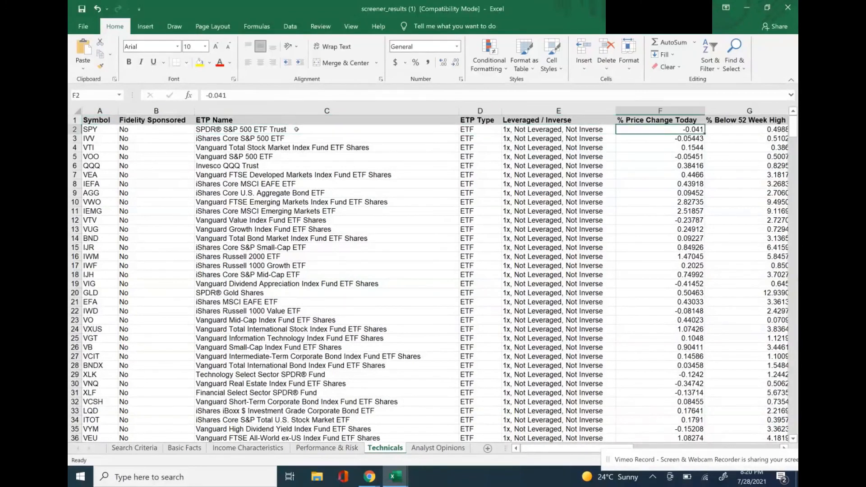
key(Right)
key(Right)
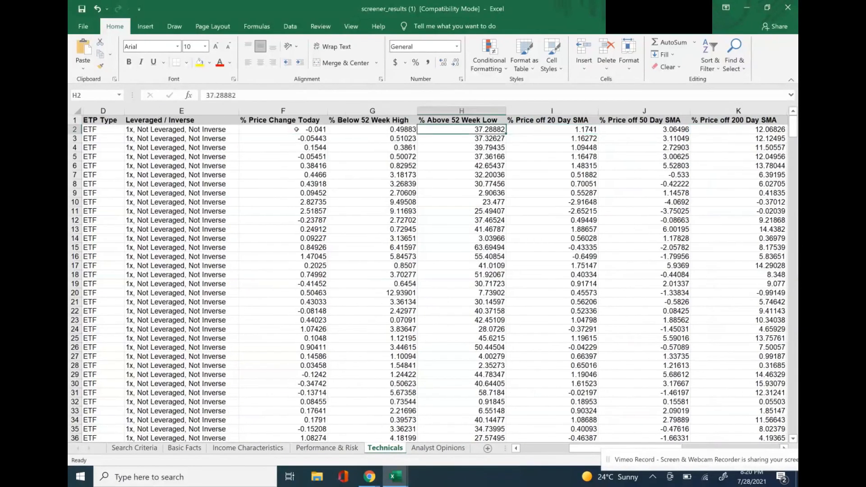
key(Left)
key(Left)
key(Left)
key(Right)
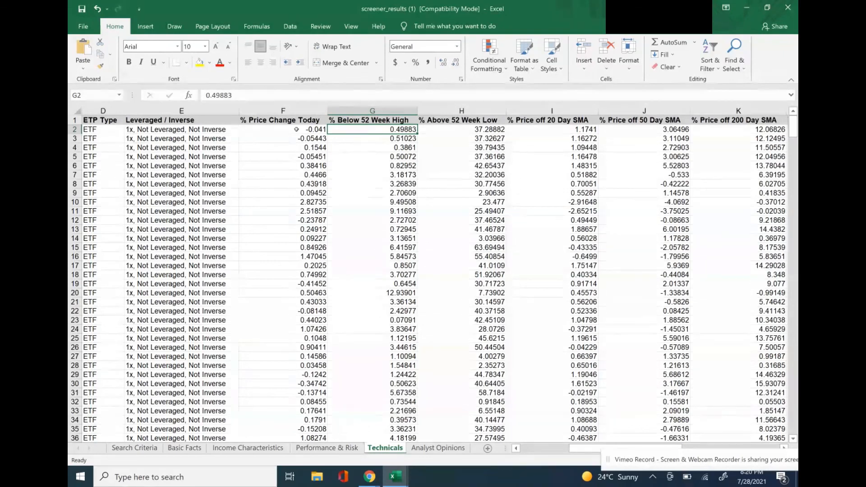
Examine the SPY row's 20, 50 and 200 Day SMA columns and its volume columns through Volume (10 Day Avg/90 Day Avg).
click(297, 129)
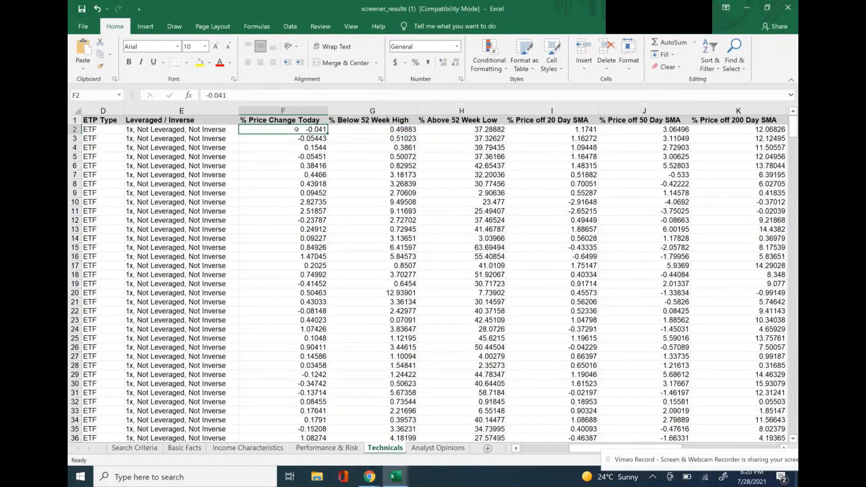
key(Right)
key(Right)
key(Right)
key(Right)
key(Right)
key(Right)
key(Right)
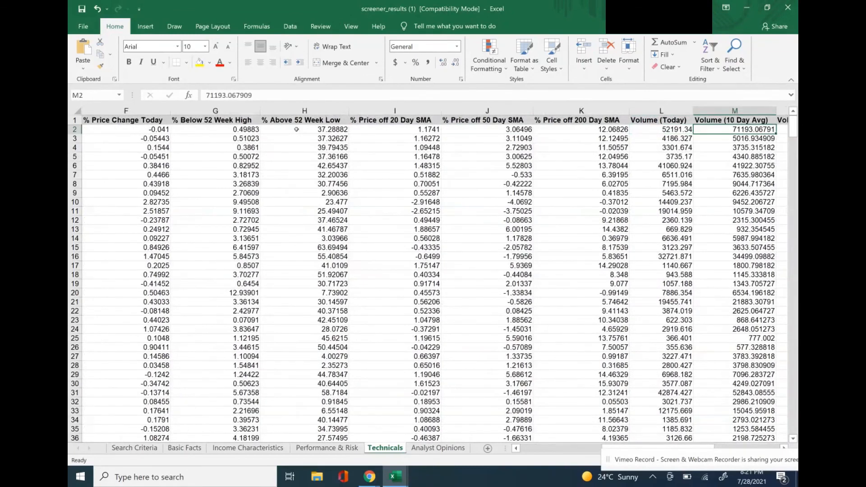
key(Right)
key(Right)
key(Right)
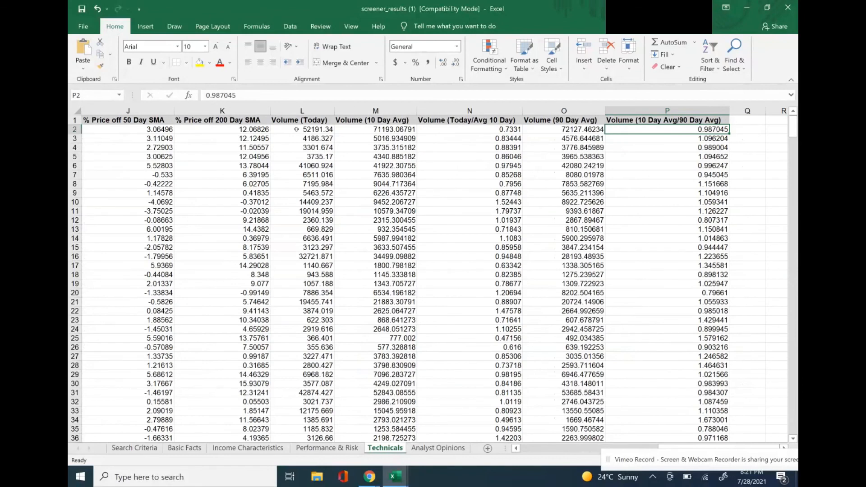
Open the Analyst Opinions sheet and examine the FactSet and Morningstar (TM) Rating columns for the first ETFs.
key(ctrl+Page_Down)
scroll(657, 194, right, 2)
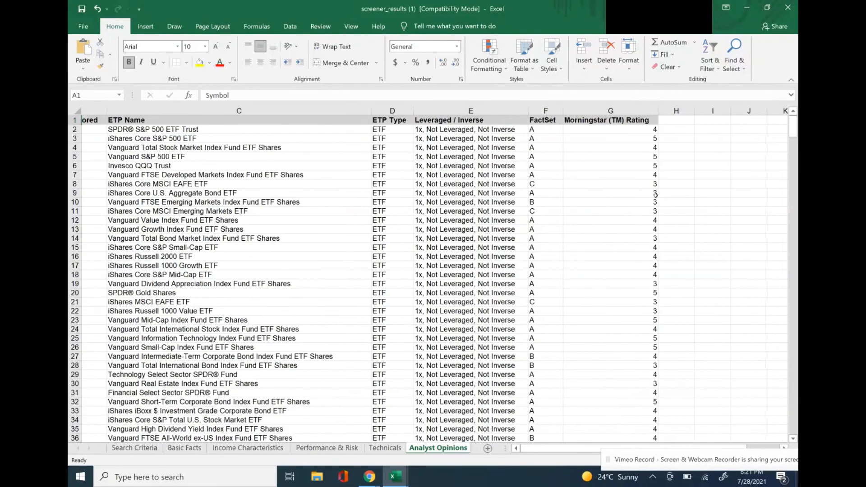
click(587, 128)
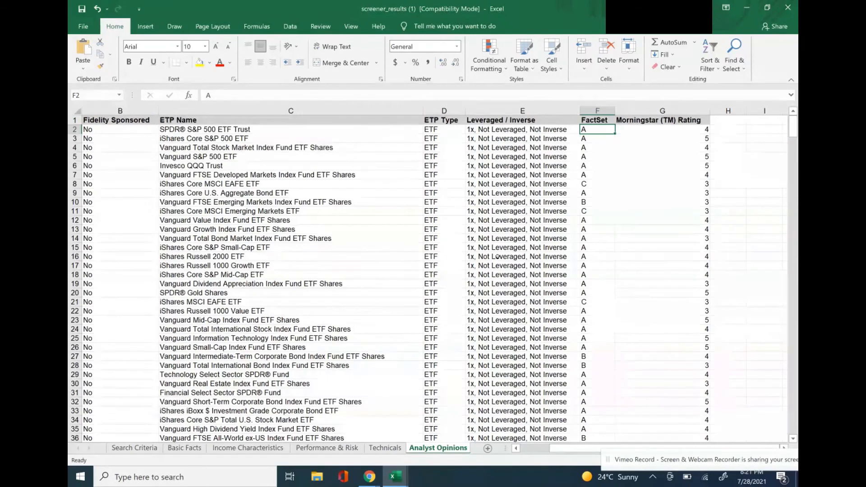
key(Right)
key(Down)
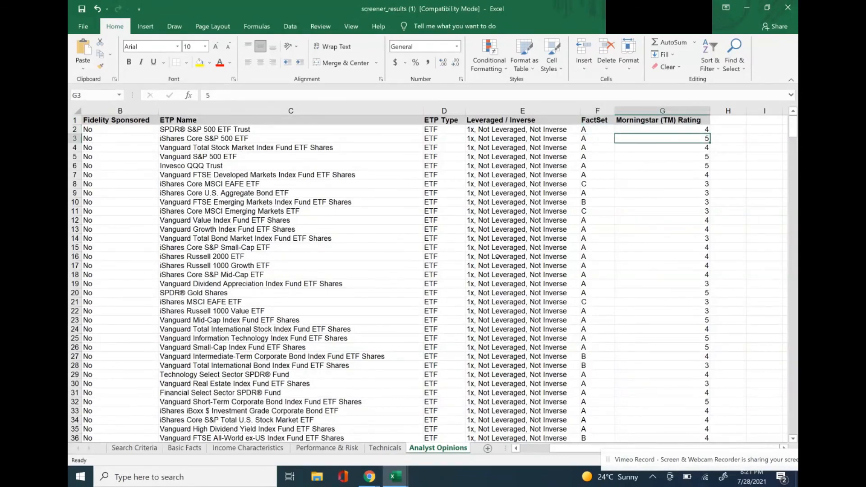